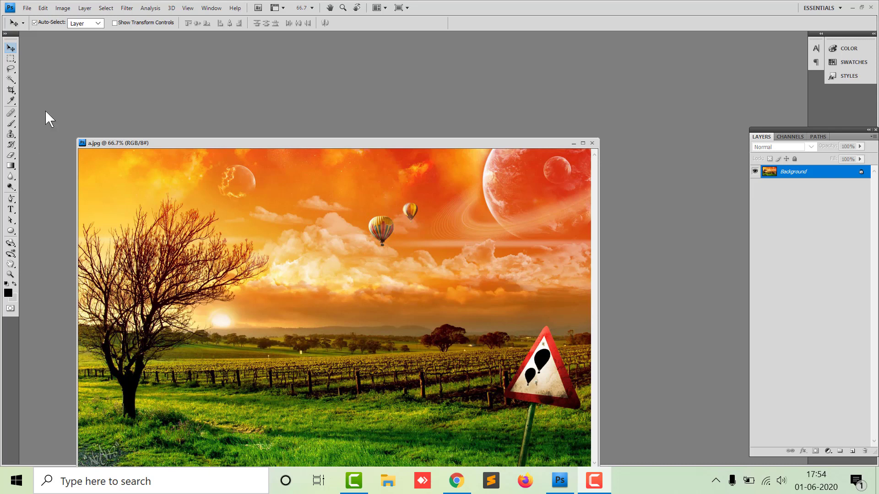
Step: Create a new 1920×1080 white document and float its window over the photo
left_click(29, 8)
left_click(37, 22)
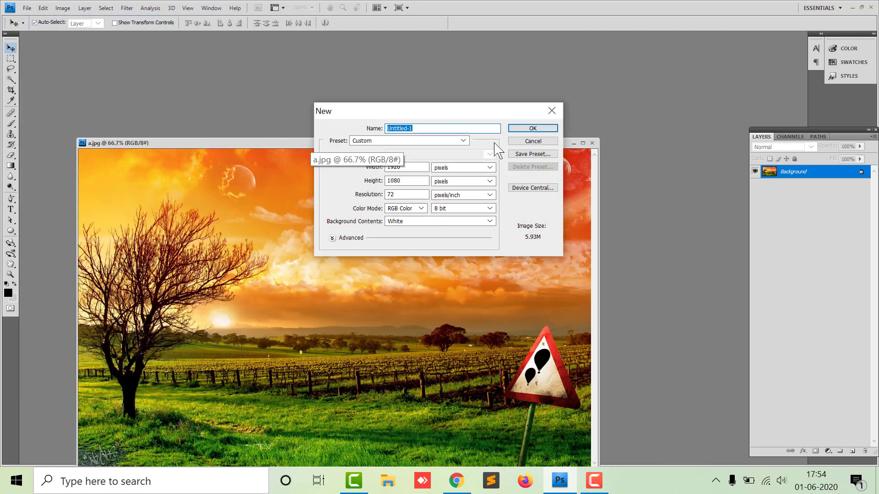
left_click(532, 128)
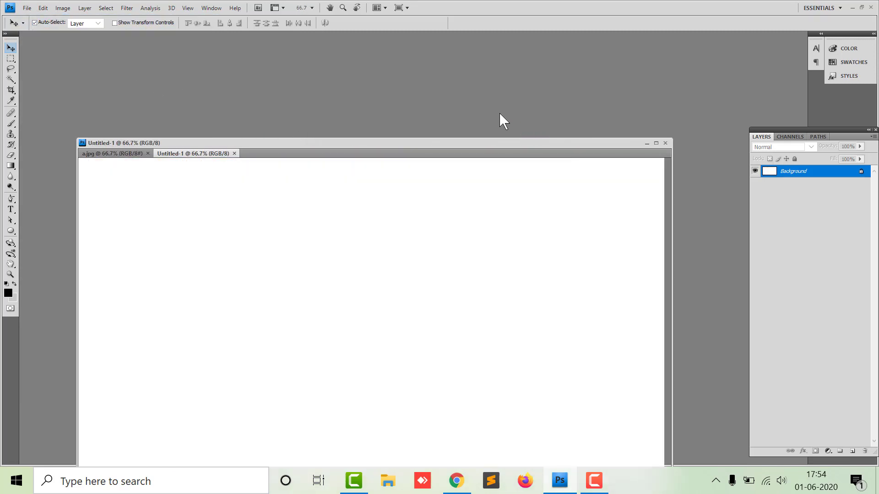
left_click_drag(427, 143, 400, 73)
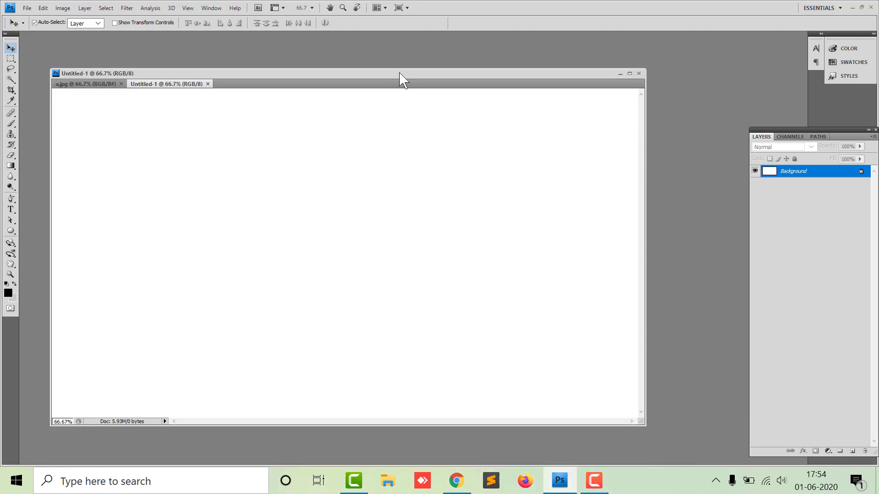
left_click_drag(164, 85, 136, 60)
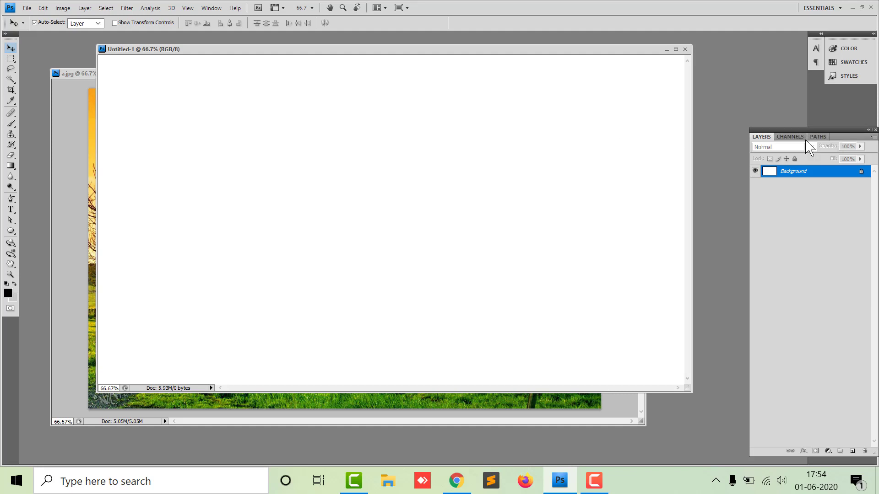
Step: Toggle the side panels off and on several times with F7
key("XF86KbdBrightnessUp")
key("XF86KbdLightOnOff")
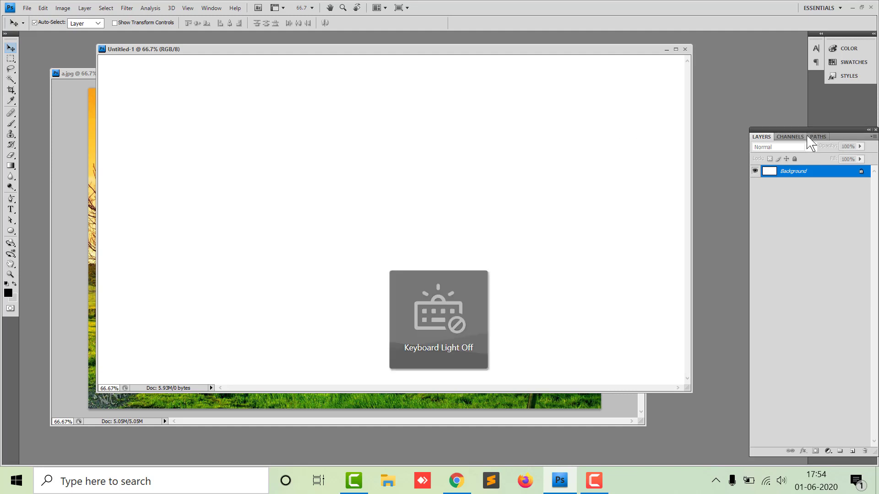
key("XF86KbdBrightnessUp")
key("F7")
key("F7")
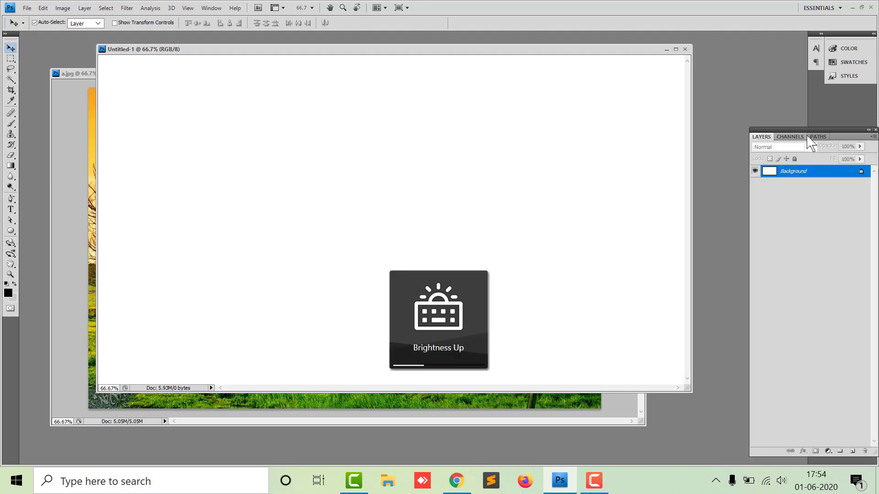
key("F7")
key("F7")
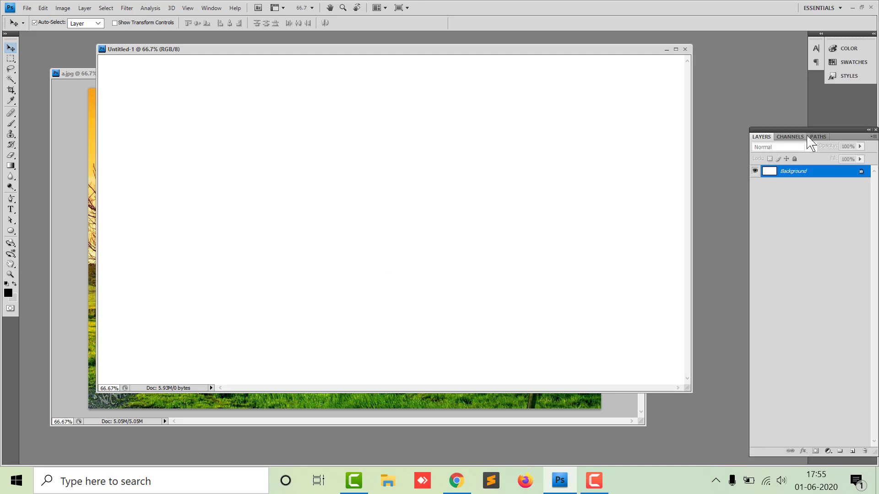
key("F7")
key("F7")
key("F7")
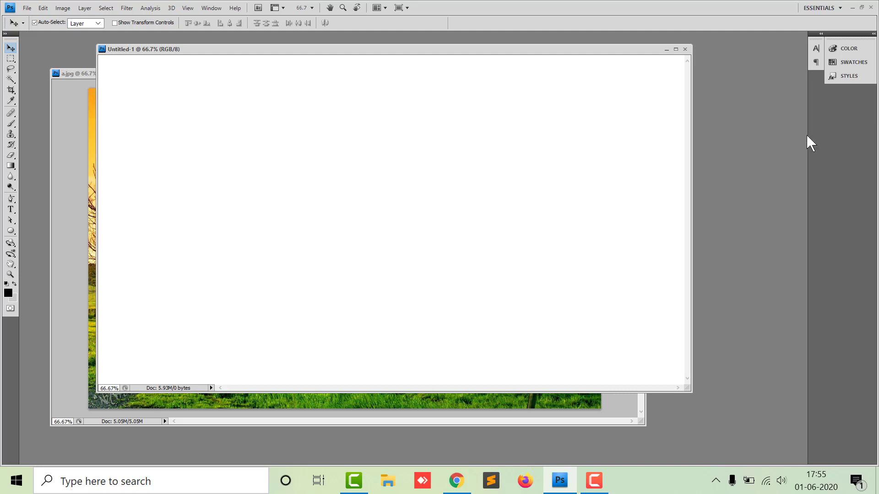
key("F7")
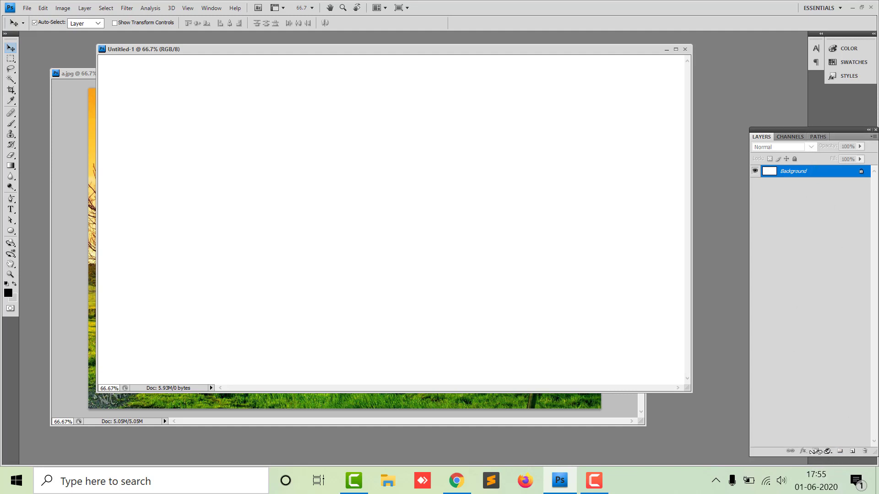
Step: Add a Gradient fill layer from the Layers panel's fill and adjustment menu
left_click(828, 451)
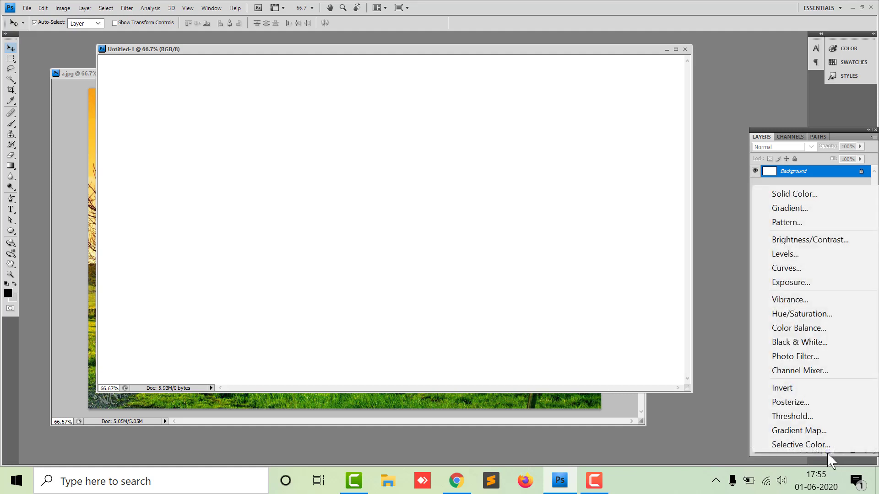
left_click(721, 433)
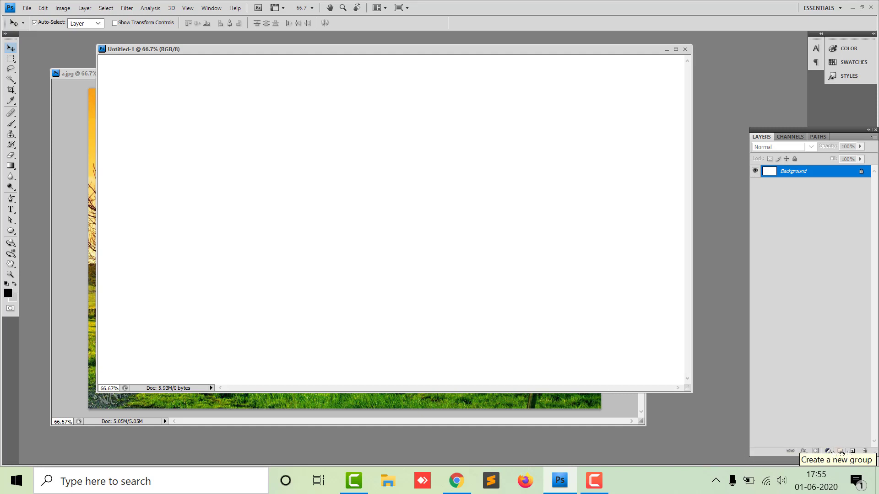
left_click(828, 451)
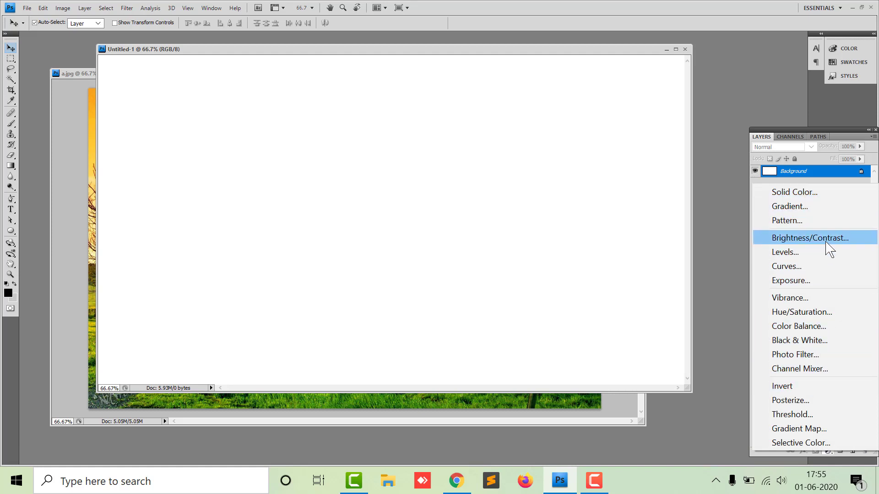
left_click(827, 213)
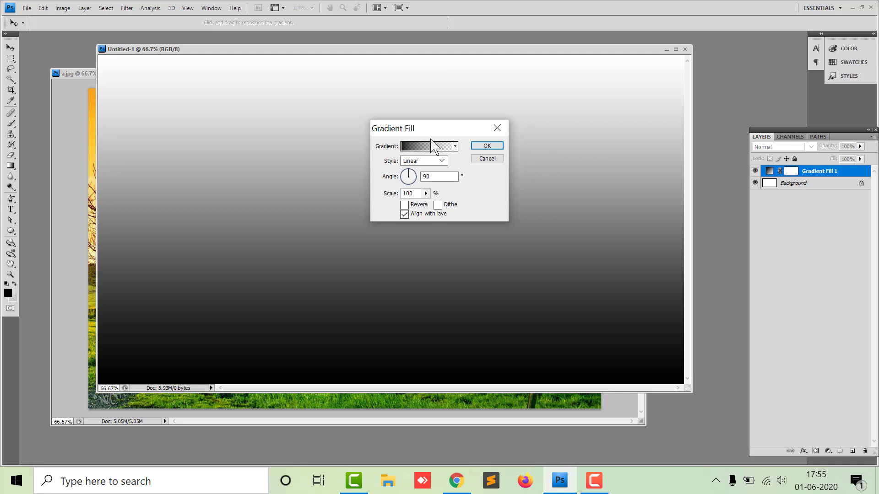
Step: Choose the black-to-white gradient preset with Radial style
left_click(456, 146)
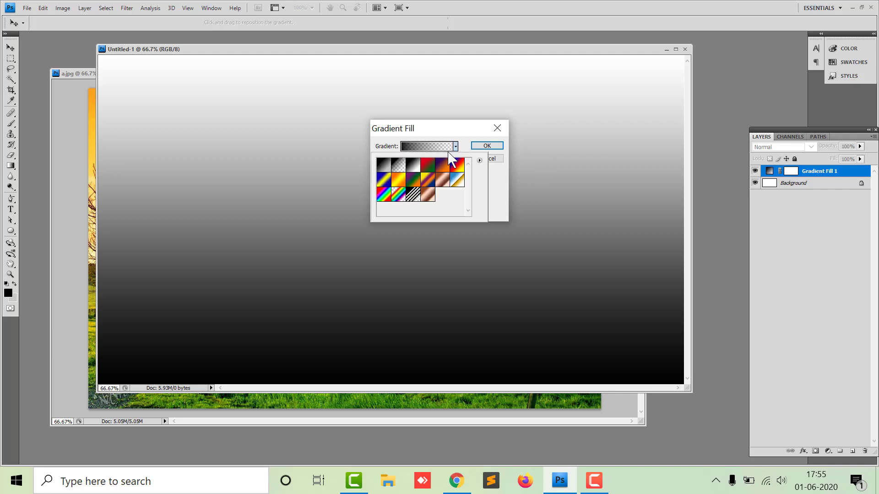
left_click(385, 165)
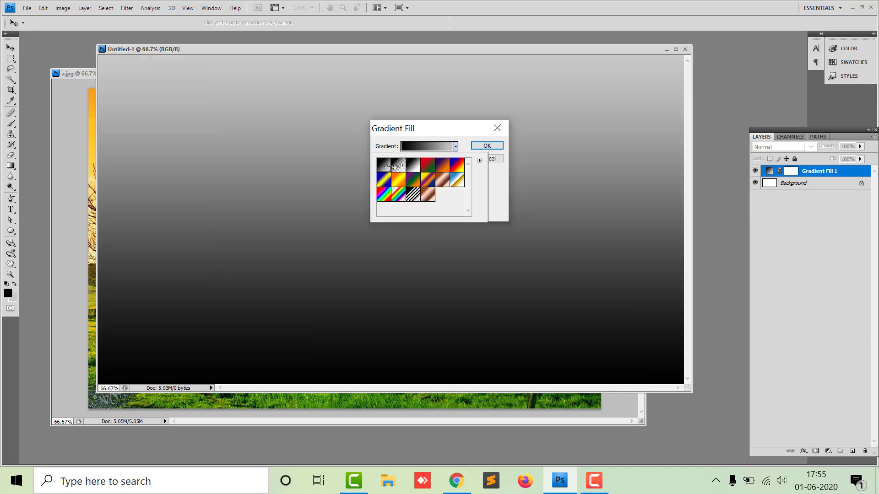
left_click(456, 146)
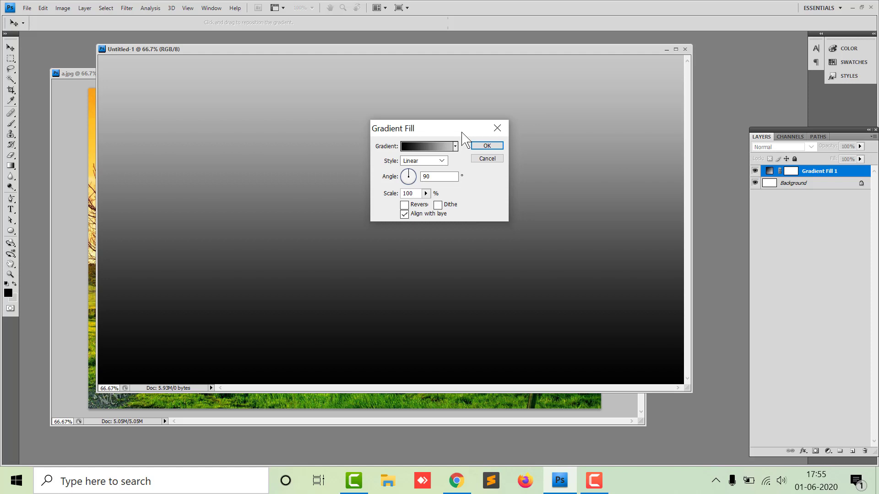
left_click(442, 161)
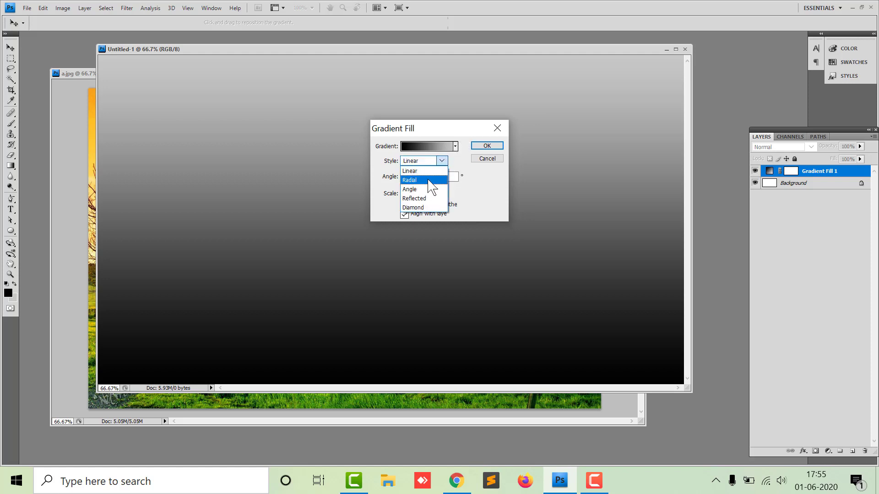
left_click(428, 181)
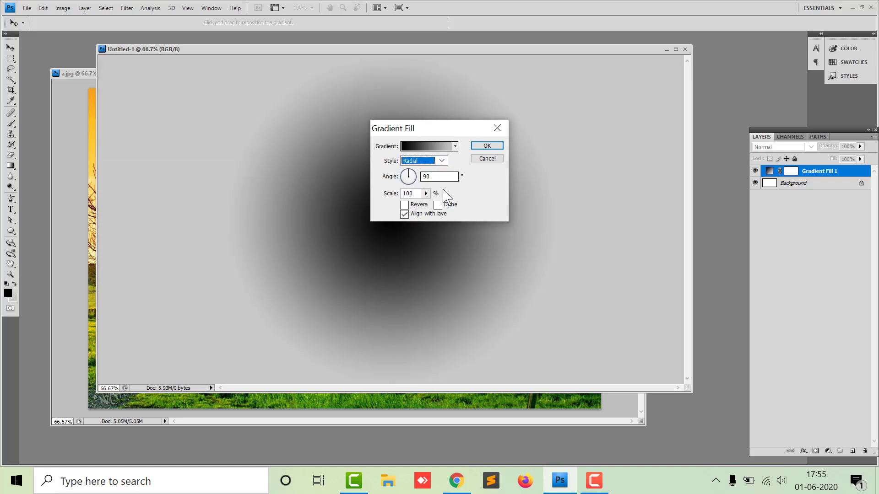
Step: Set the gradient scale to 150% and angle to about -160°, then apply it
left_click(425, 194)
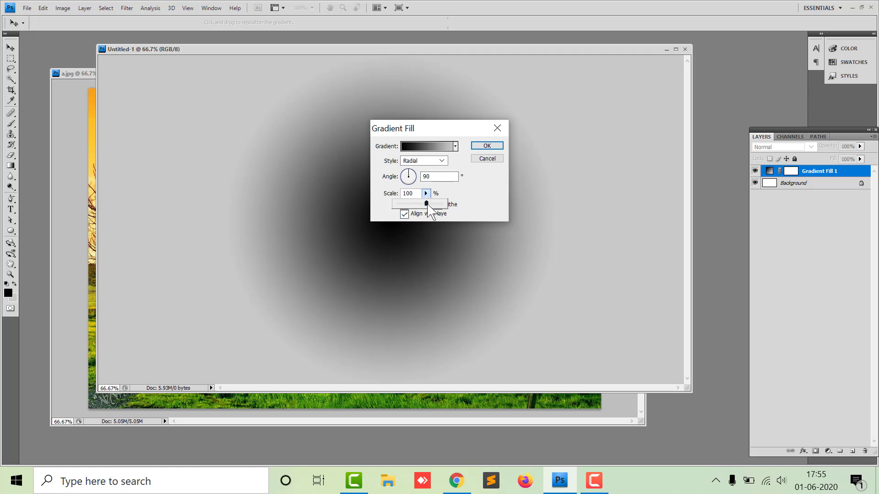
left_click_drag(426, 203, 450, 213)
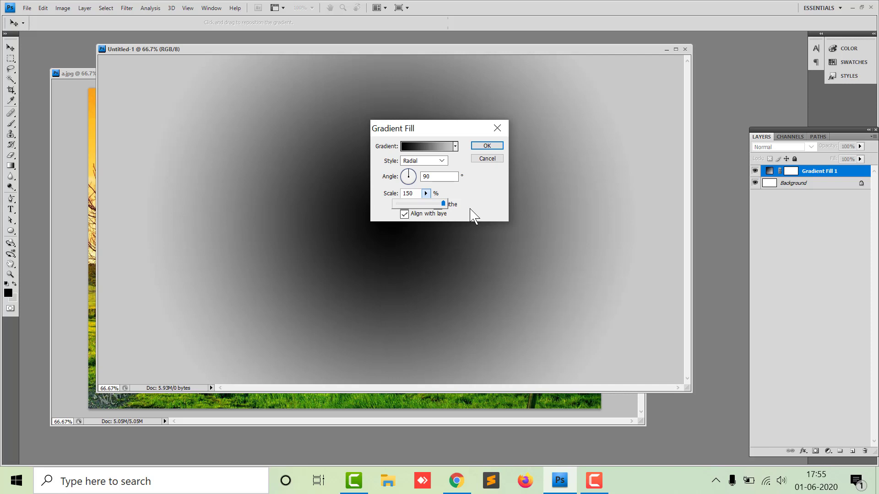
left_click(481, 192)
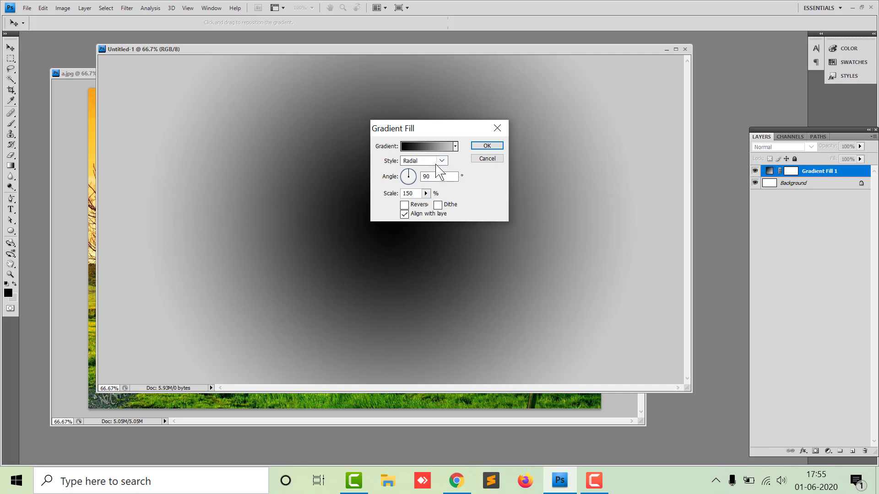
left_click_drag(415, 178, 405, 183)
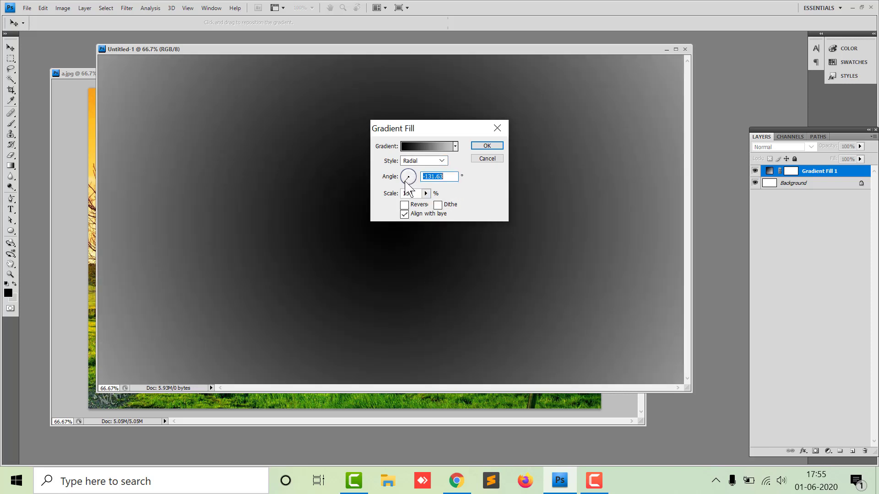
left_click(406, 183, "shift")
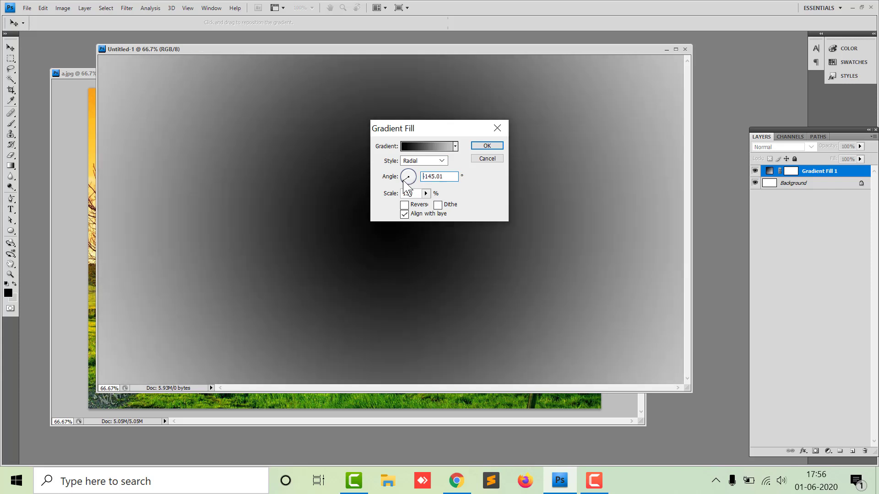
left_click_drag(406, 180, 401, 179)
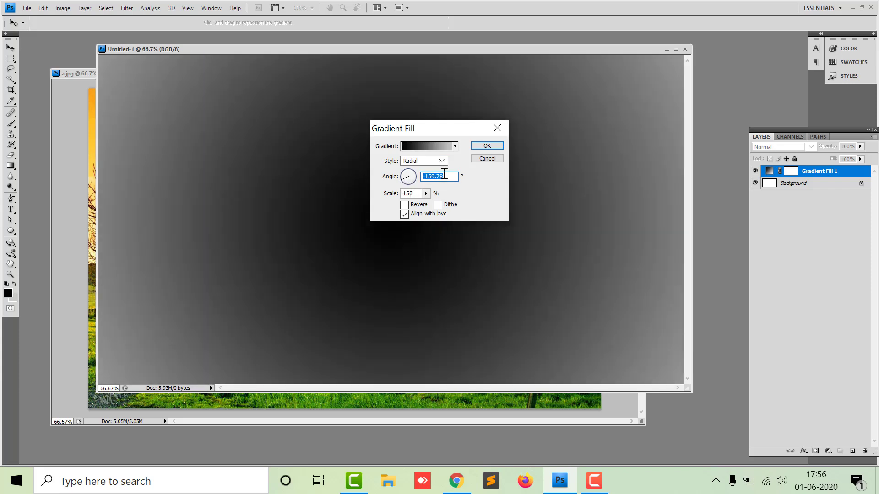
left_click(483, 146)
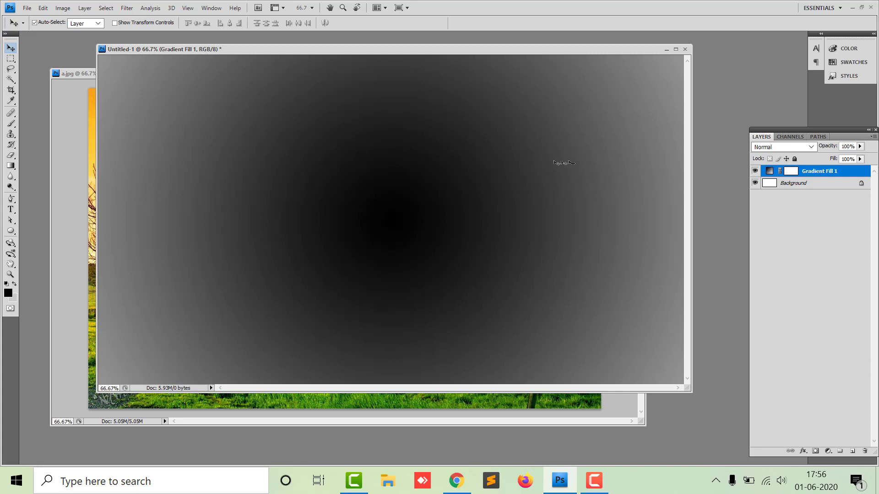
Step: Replace 'hello' with 'HELLO' on a new text layer and select it for recolouring
left_click(9, 212)
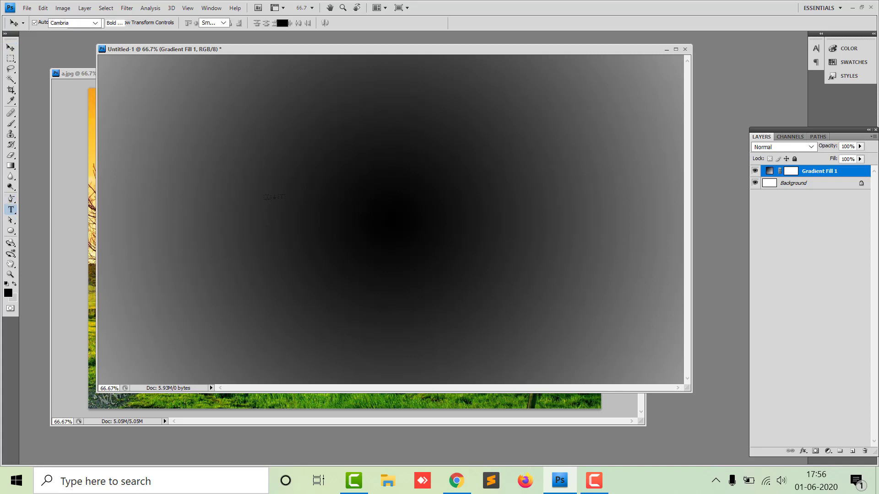
left_click(260, 211)
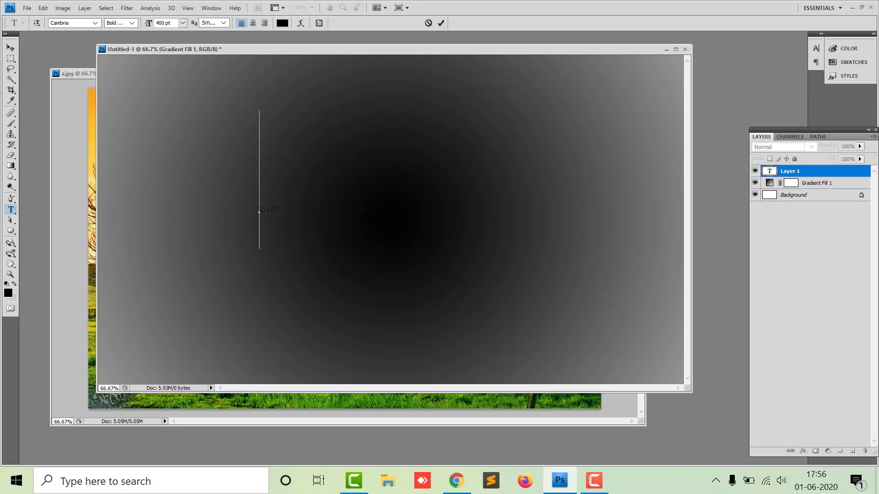
type("hell")
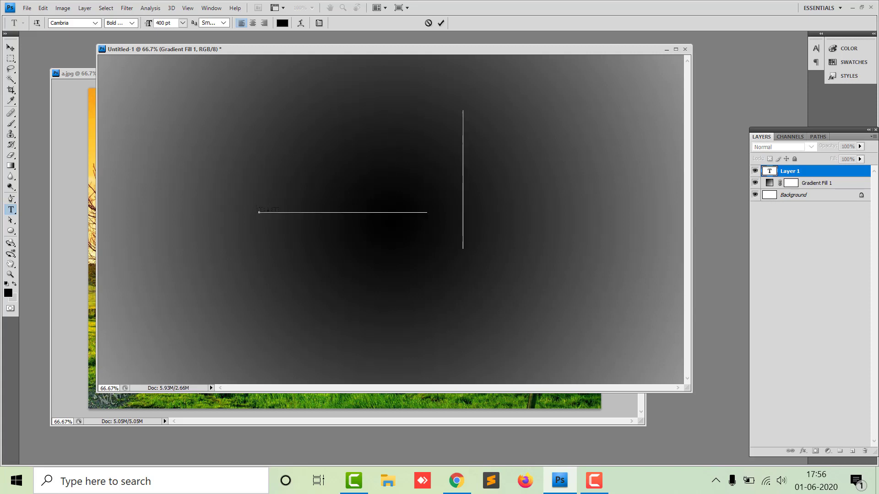
type("o")
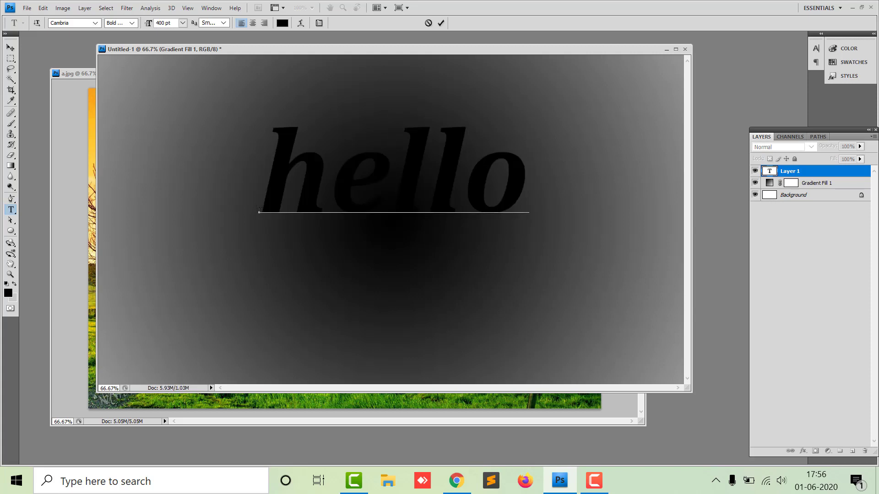
key("BackSpace")
key("BackSpace")
key("BackSpace")
key("BackSpace")
key("BackSpace")
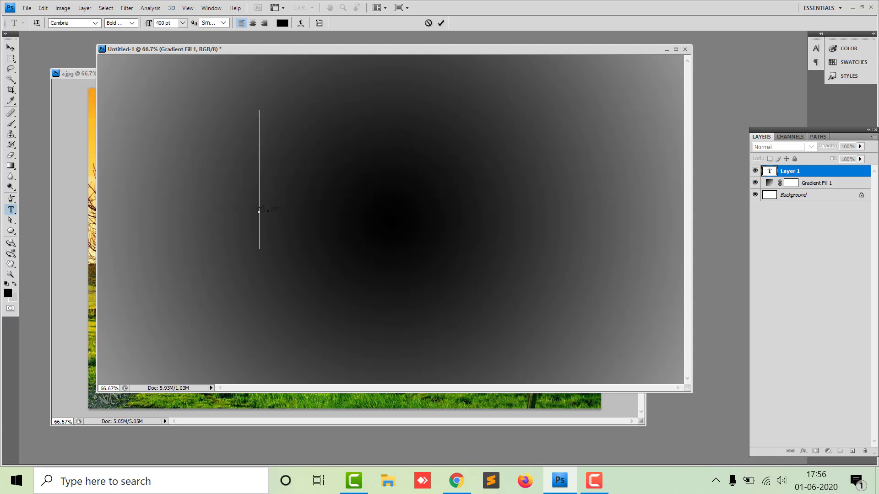
type("HELLO")
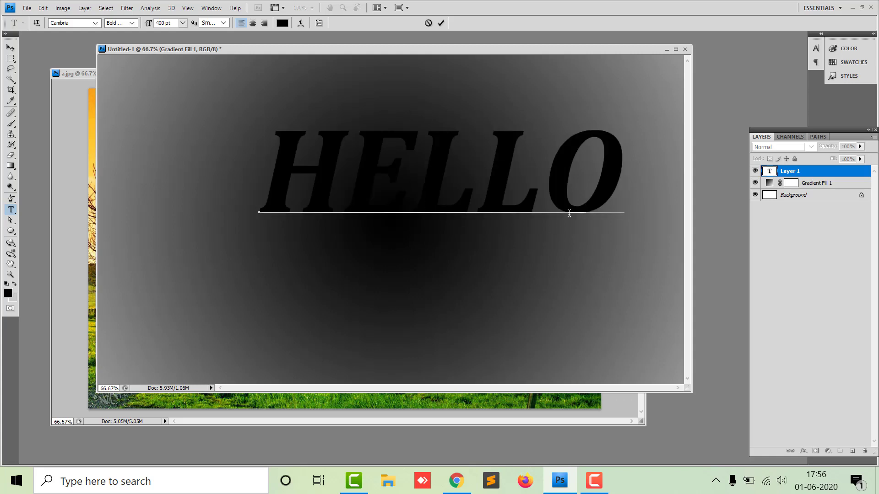
left_click_drag(569, 213, 282, 43)
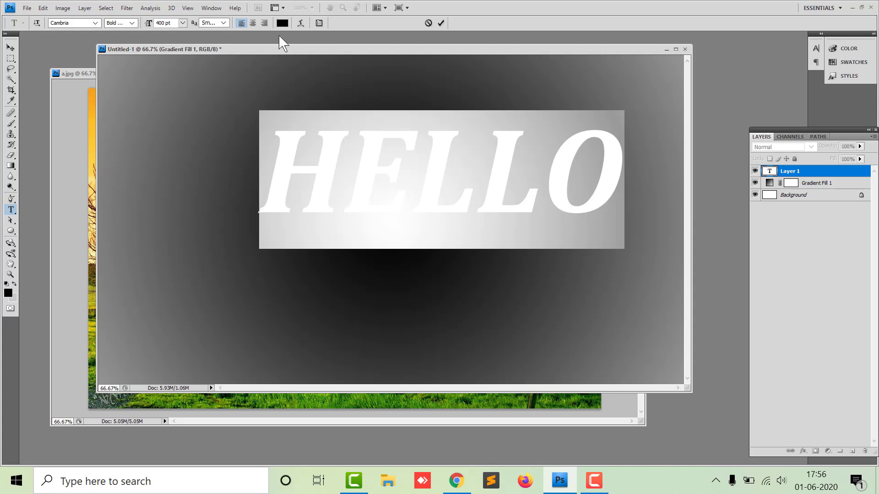
left_click(282, 23)
Step: Make the HELLO text white (ffffff) in upright Bold style
left_click_drag(544, 105, 395, 42)
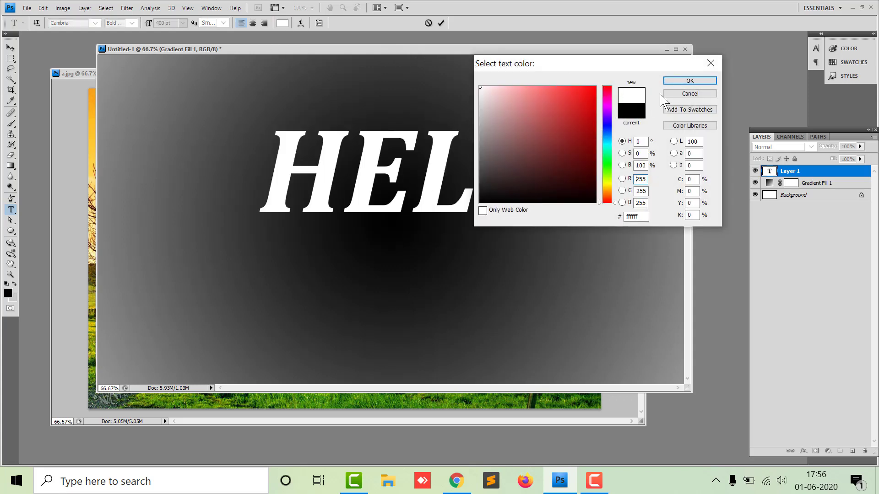
left_click(673, 81)
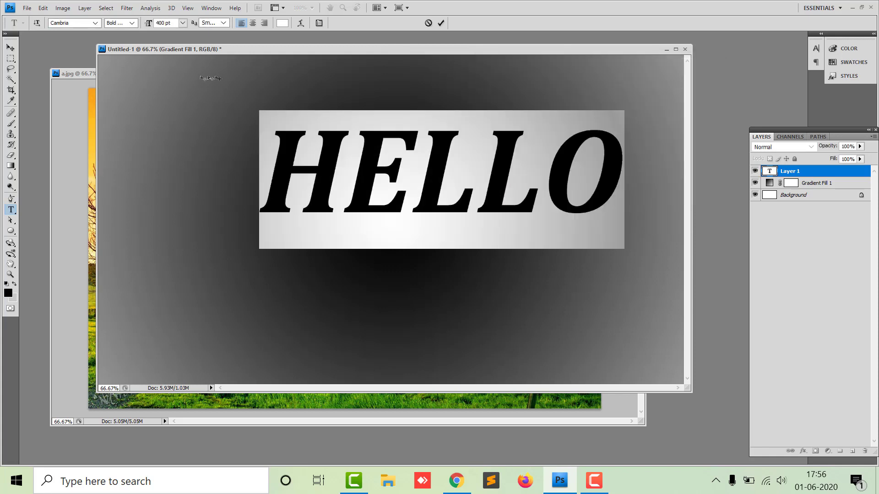
left_click(131, 23)
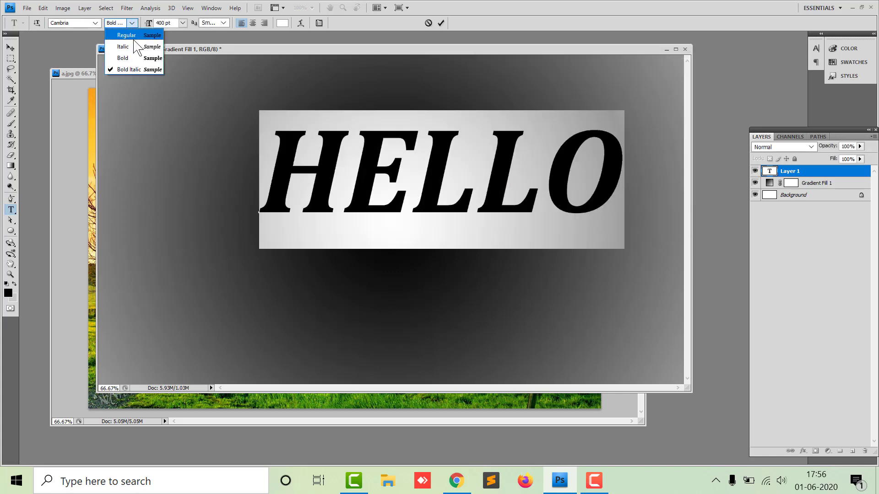
left_click(128, 58)
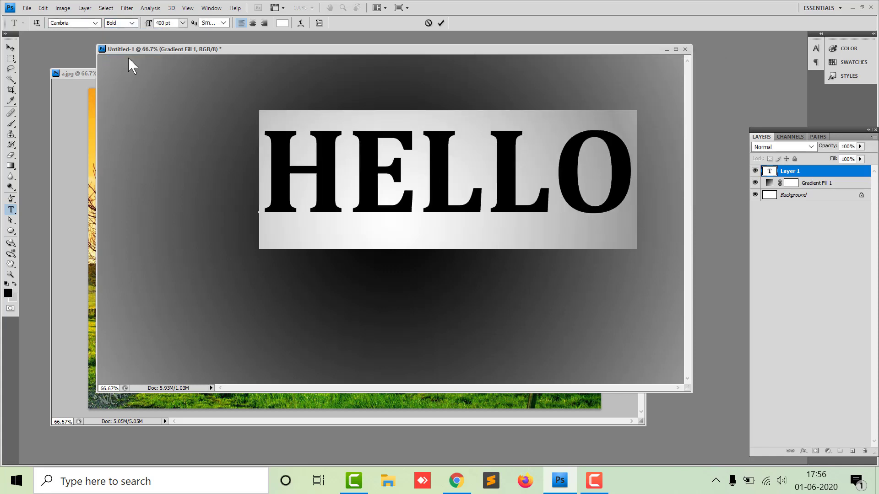
Step: Try Century Schoolbook and Eccentric Std, then set HELLO in Georgia
left_click(94, 23)
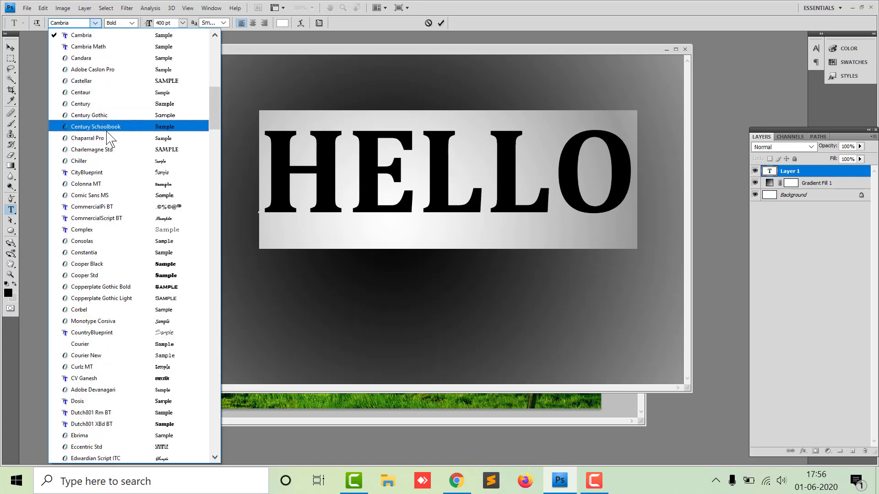
left_click(116, 121)
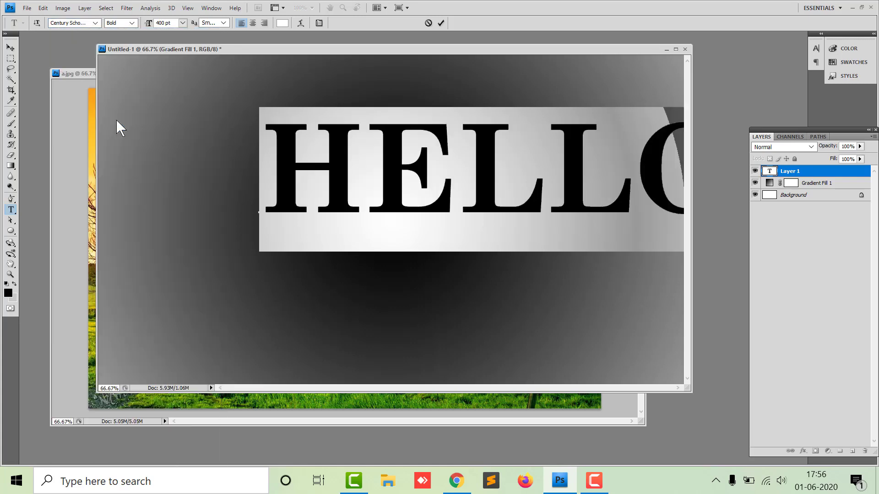
left_click(98, 24)
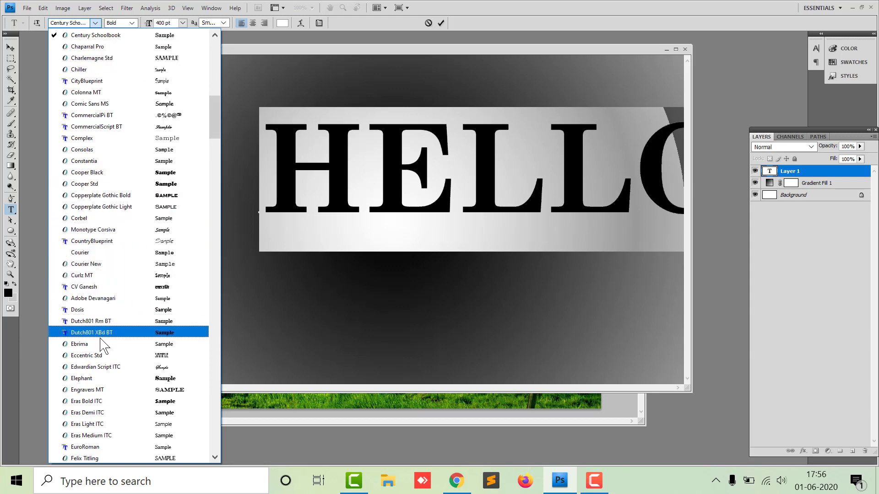
left_click(101, 356)
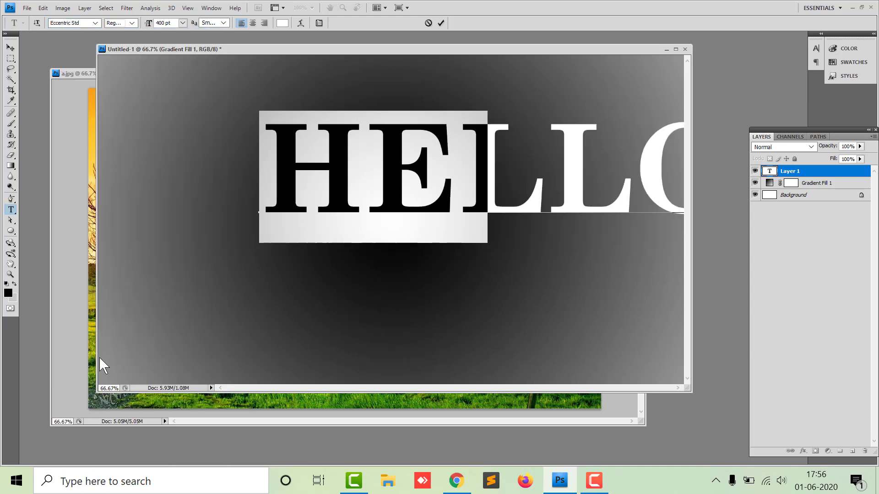
left_click(95, 23)
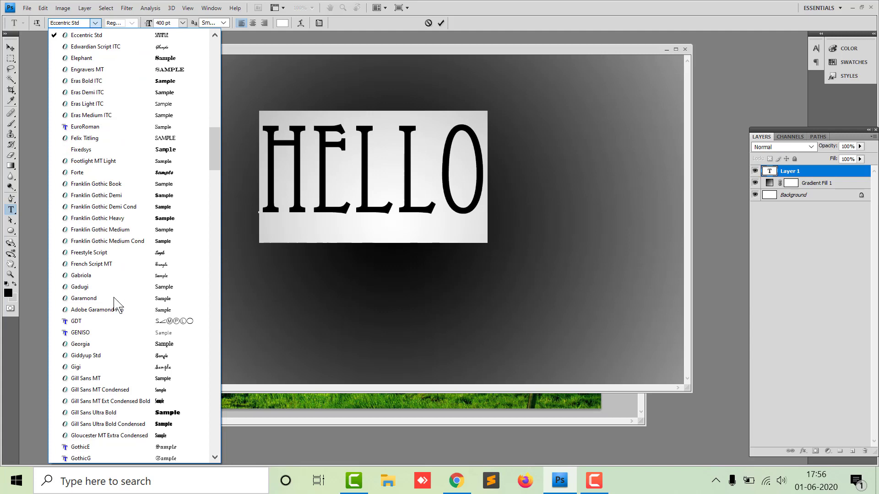
left_click(111, 344)
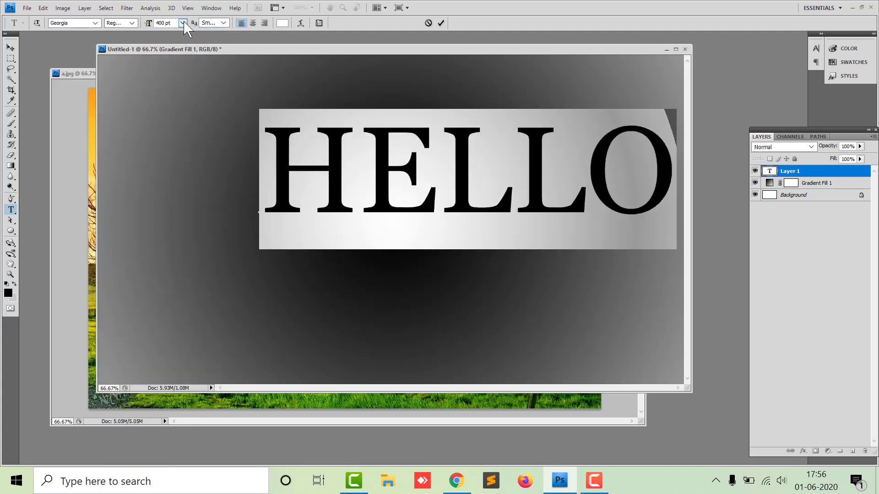
Step: Make the Georgia text Bold, commit it, and centre HELLO on the canvas
left_click(128, 23)
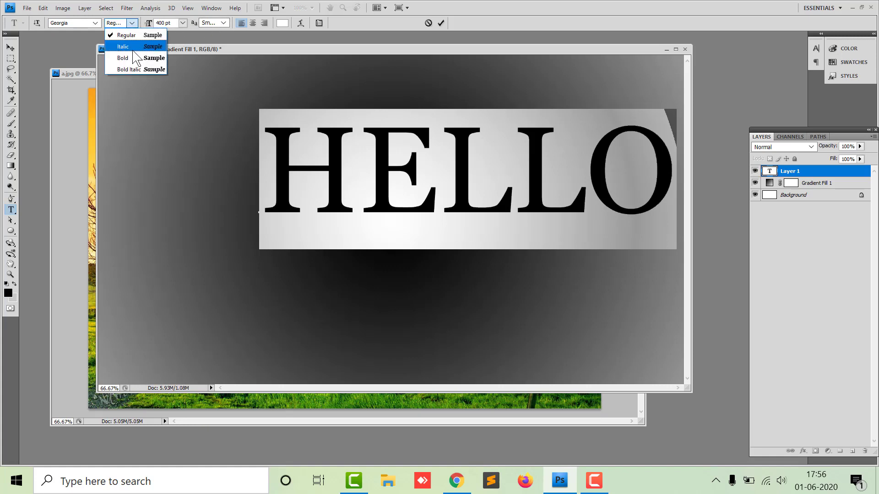
left_click(131, 58)
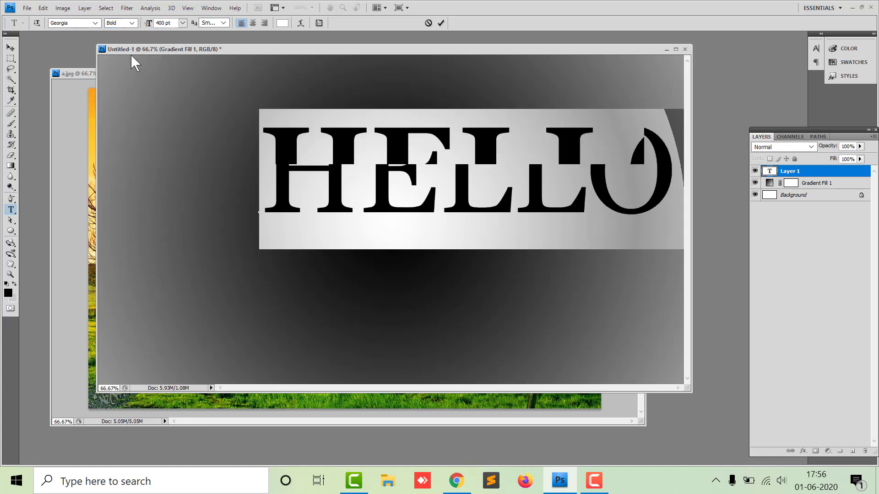
left_click(10, 47)
mouse_move(340, 169)
left_mouse_down()
mouse_move(264, 202)
mouse_move(278, 200)
left_mouse_up()
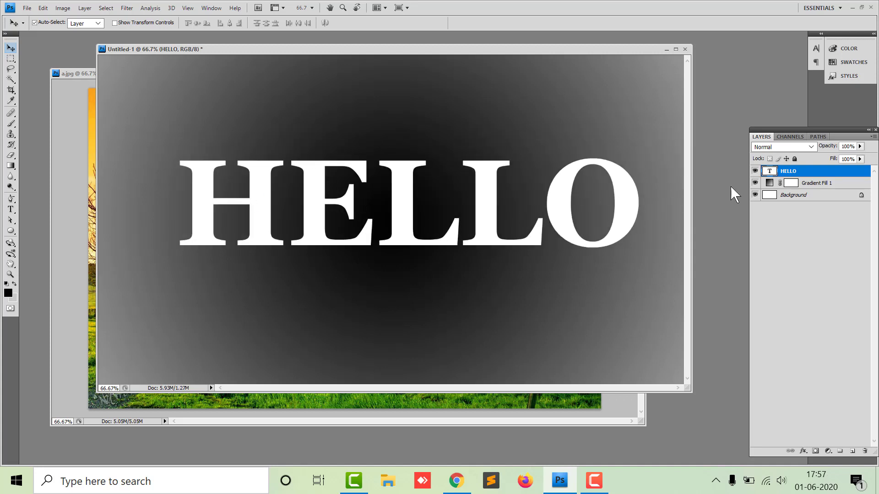
Step: Add a Normal-blend drop shadow to the HELLO layer via its layer style settings
right_click(806, 175)
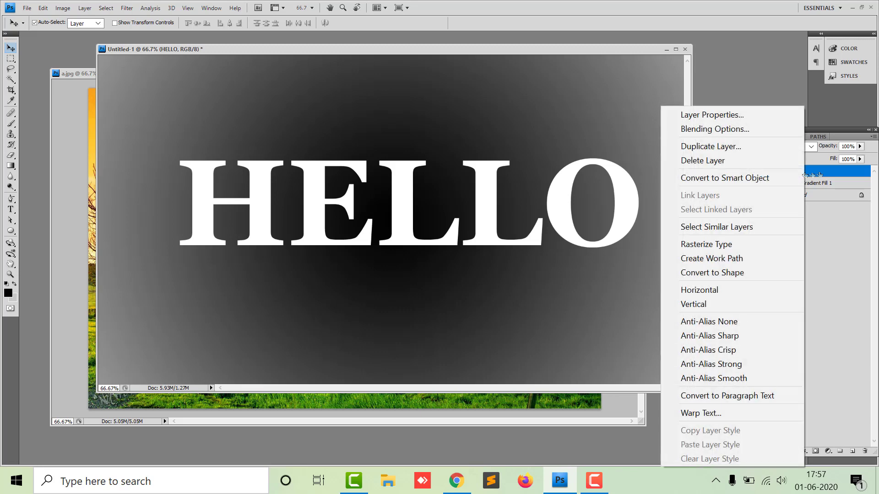
left_click(817, 176)
right_click(820, 176)
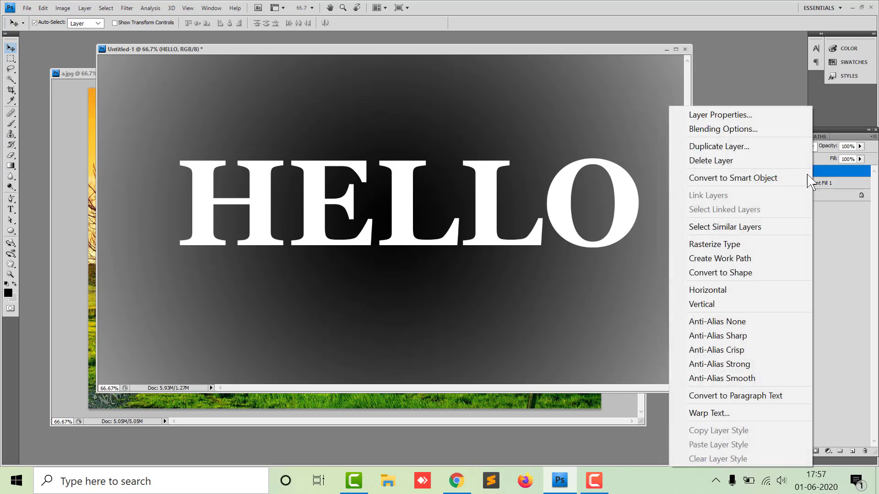
left_click(744, 129)
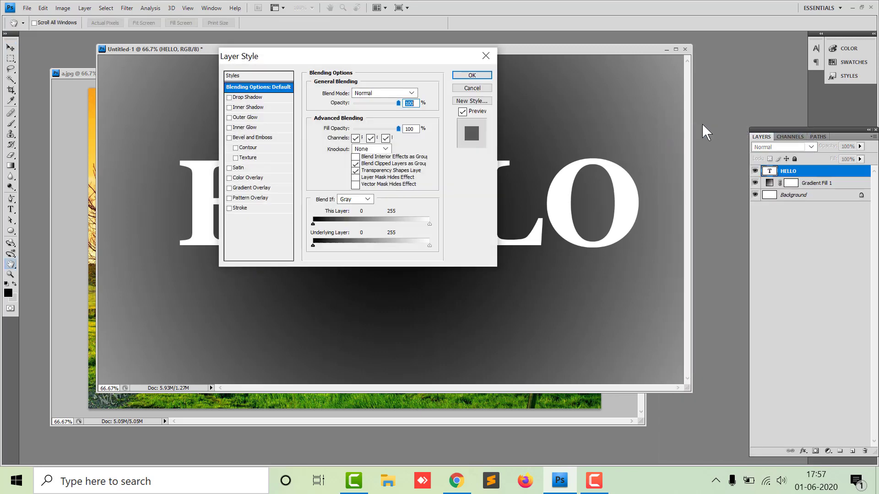
left_click_drag(369, 58, 480, 44)
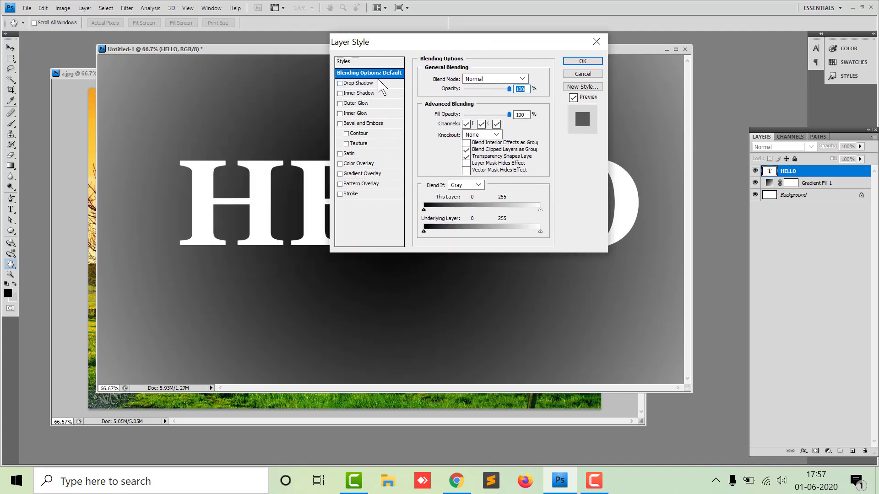
left_click(364, 84)
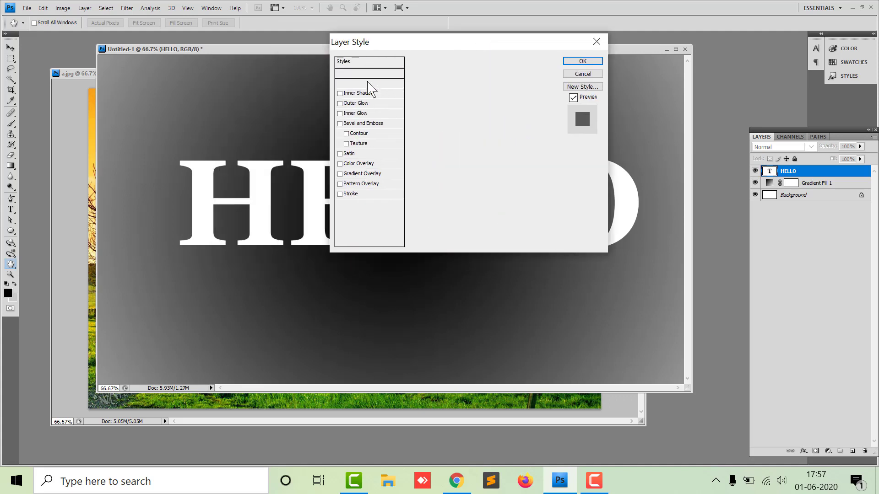
left_click_drag(433, 45, 604, 35)
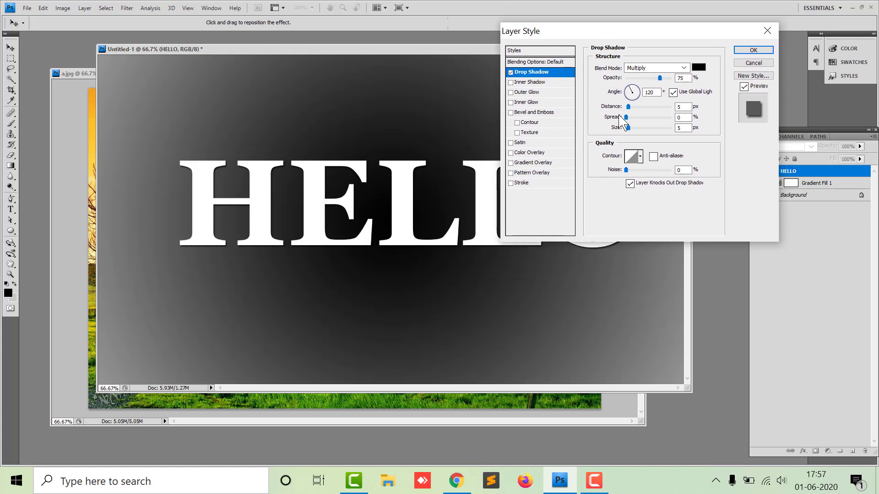
left_click(677, 68)
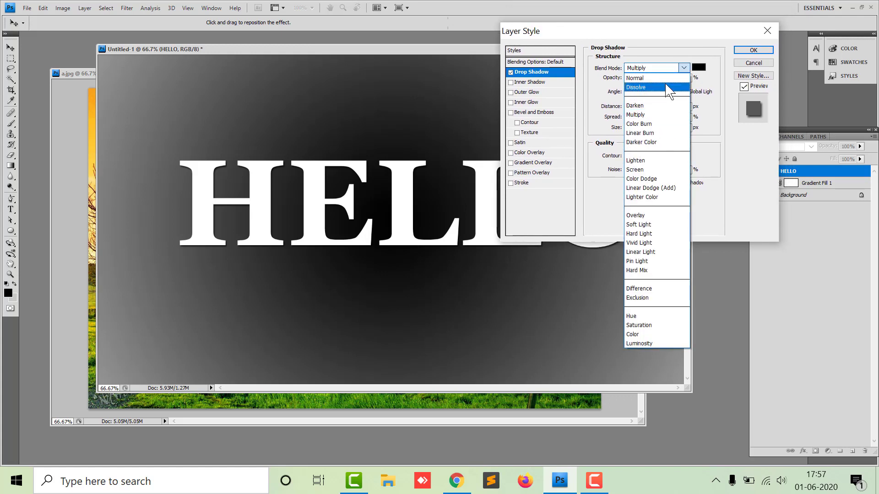
left_click(669, 78)
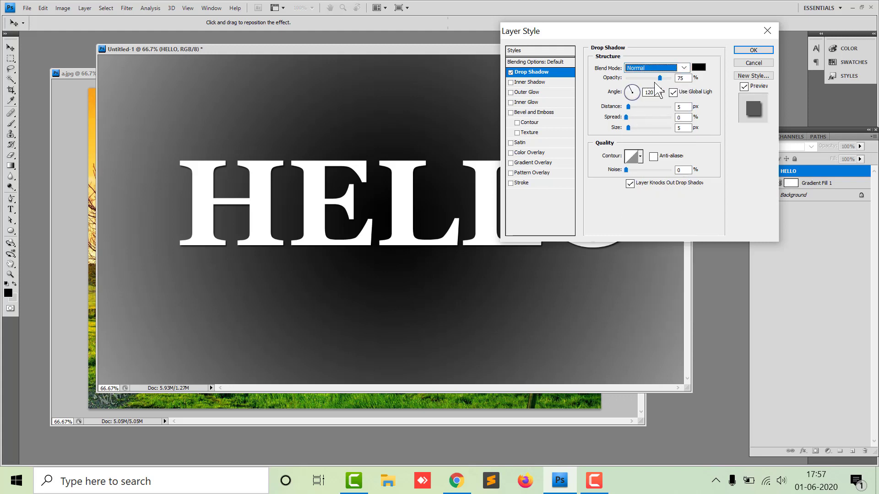
Step: Set the shadow to 83% opacity, 17 px distance, 14% spread, 29 px size, then apply
left_click(660, 78)
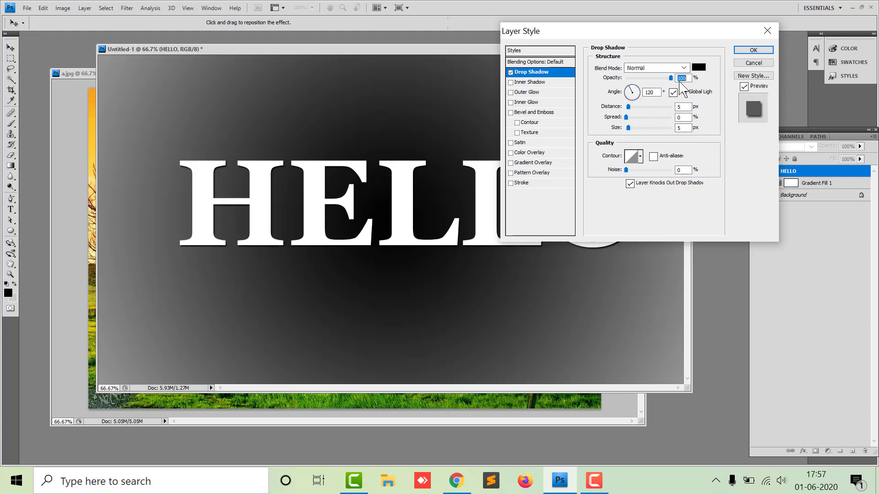
left_click_drag(660, 79, 656, 79)
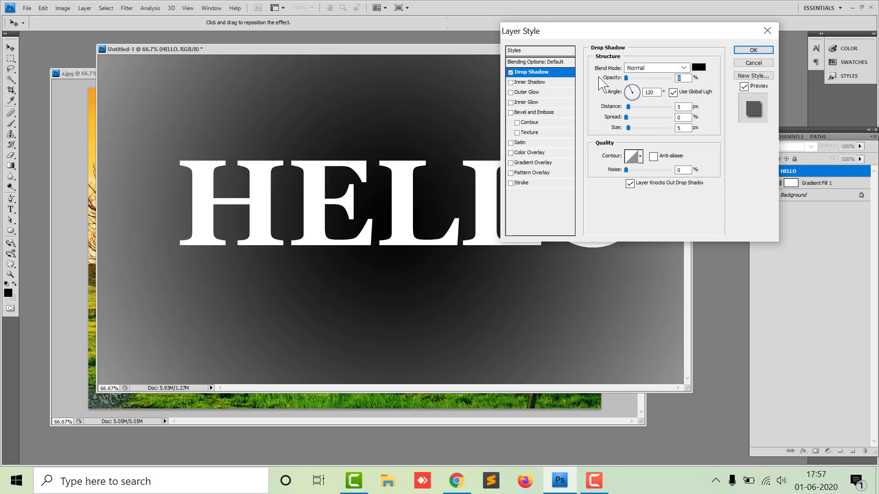
left_click(666, 79)
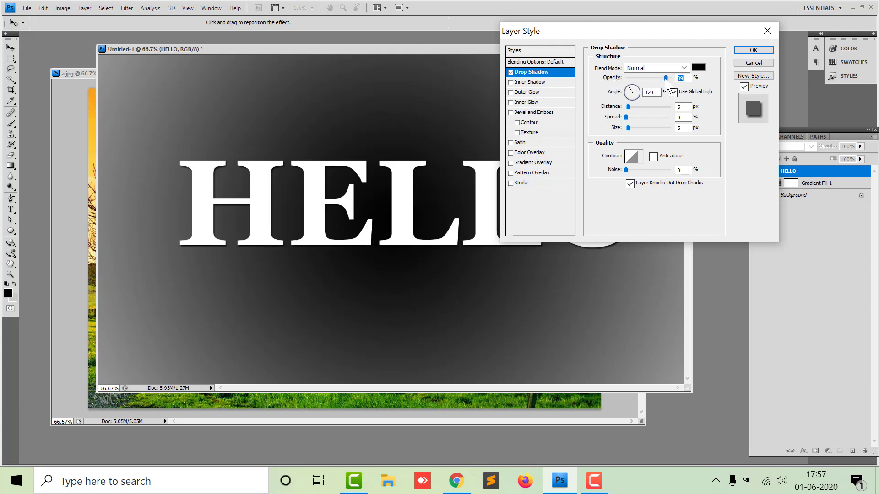
left_click_drag(667, 79, 669, 79)
left_click_drag(628, 128, 634, 131)
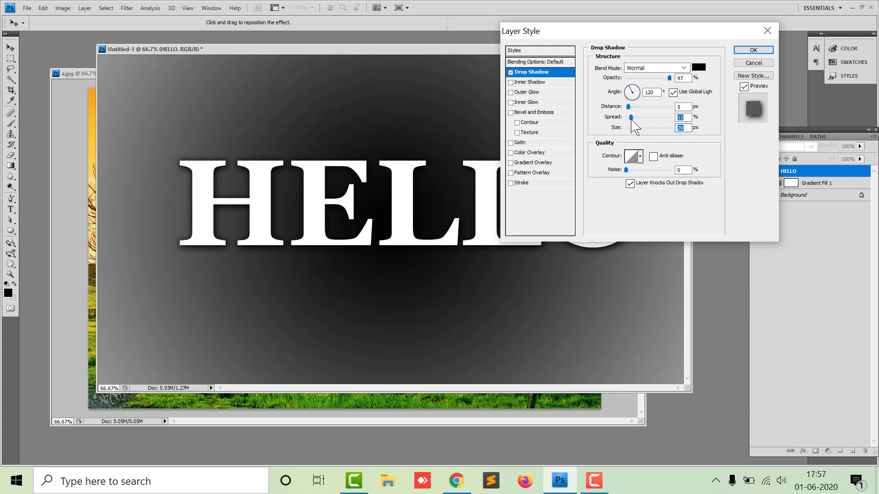
left_click_drag(631, 117, 632, 118)
left_click_drag(629, 106, 636, 108)
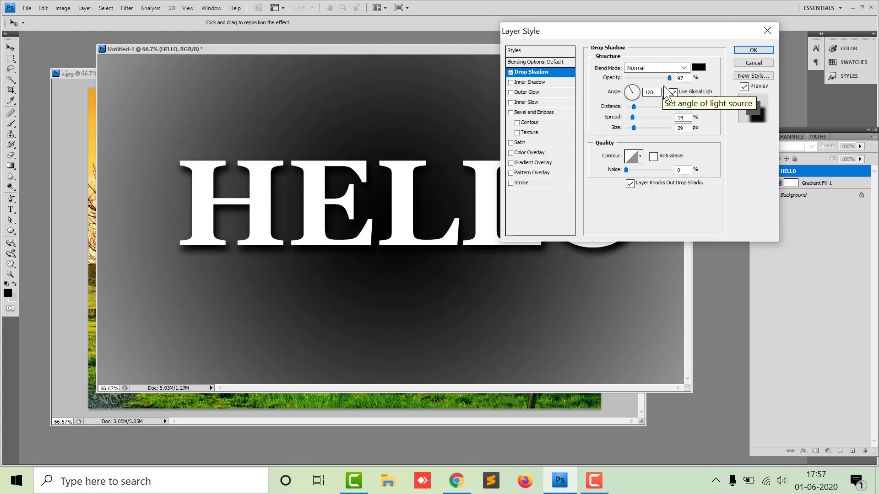
left_click_drag(669, 78, 663, 78)
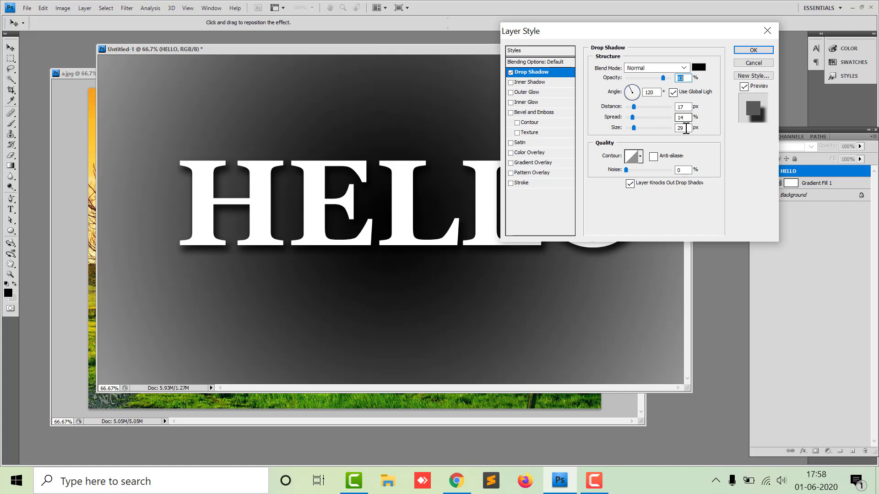
left_click(753, 50)
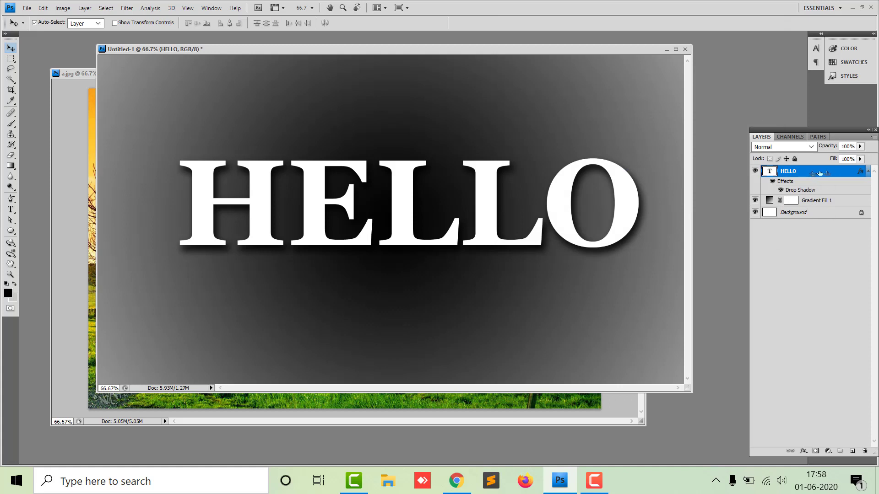
Step: Re-edit Gradient Fill 1, rotating its angle to -132.88°
left_click_drag(819, 173, 789, 191)
left_click(781, 190)
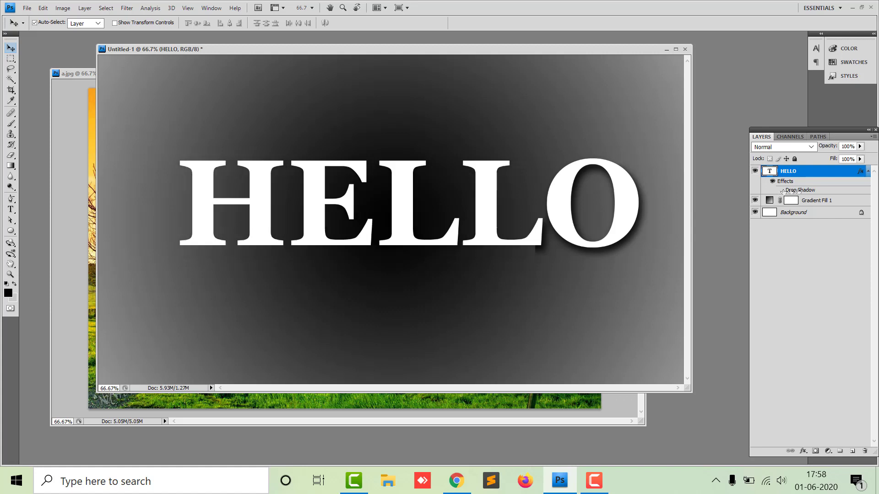
left_click(781, 190)
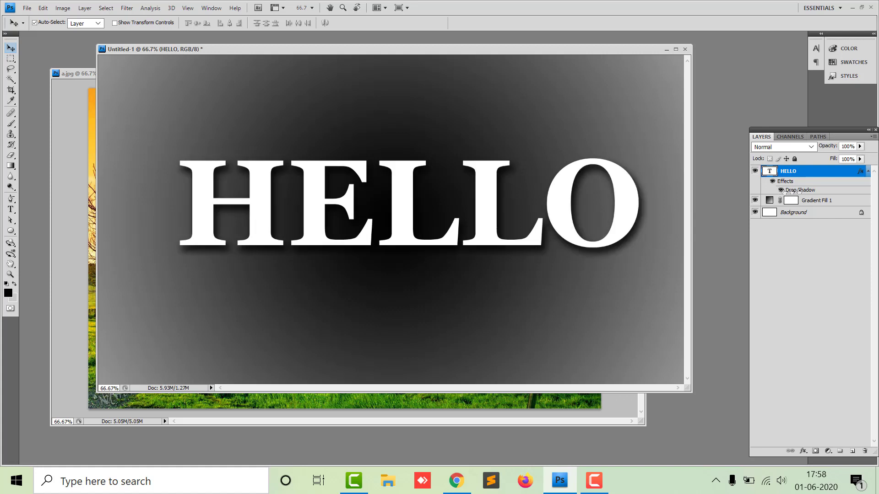
left_click_drag(789, 191, 779, 200)
double_click(770, 200)
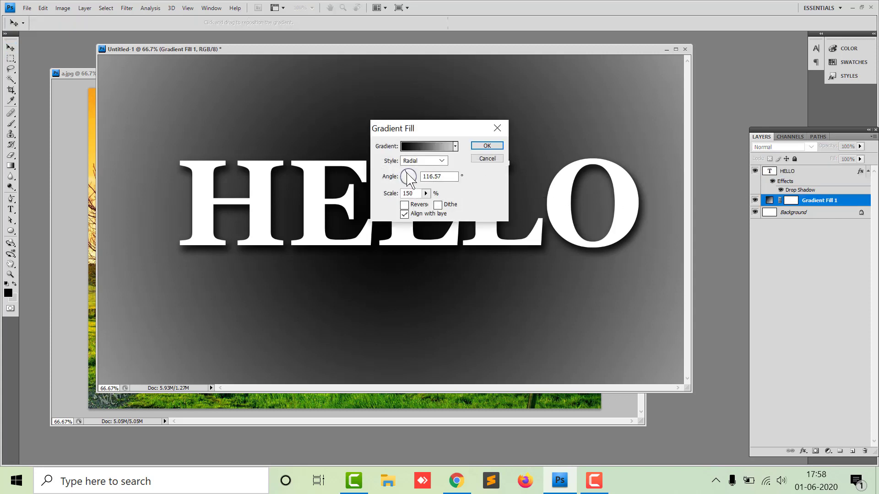
left_click_drag(410, 180, 403, 183)
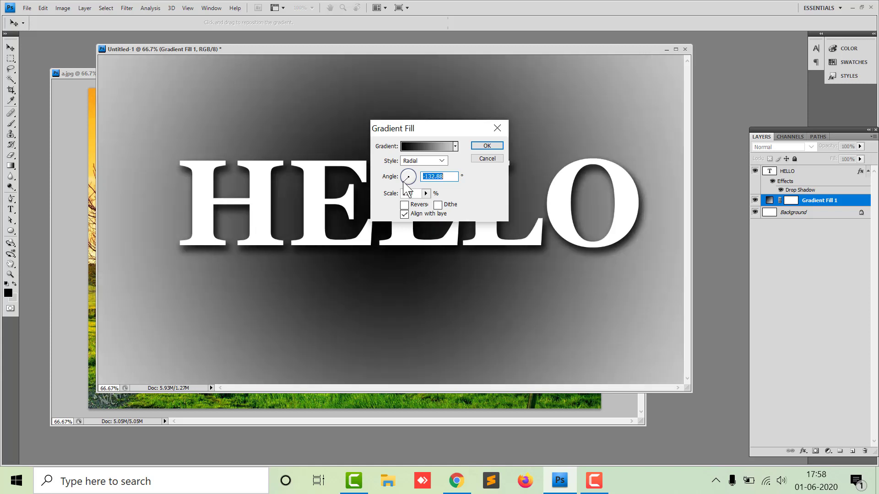
left_click(487, 145)
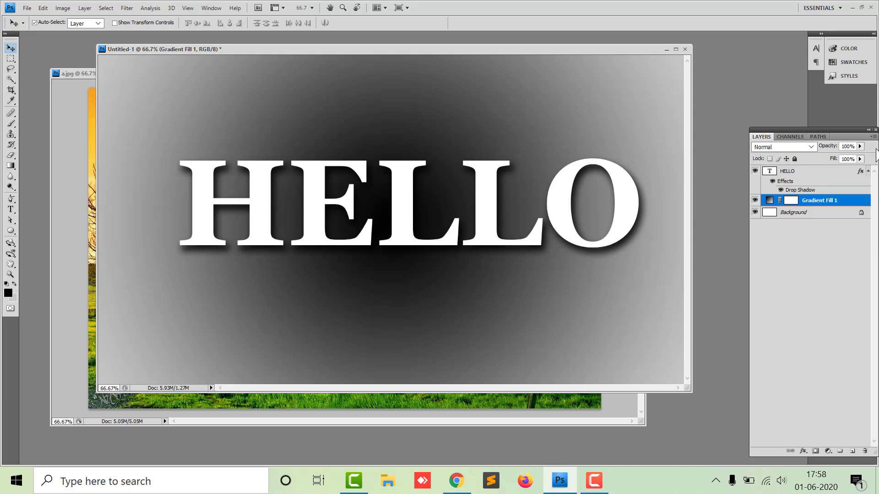
Step: Drag the a.jpg landscape into Untitled-1 above HELLO so it covers the canvas
left_click(810, 172)
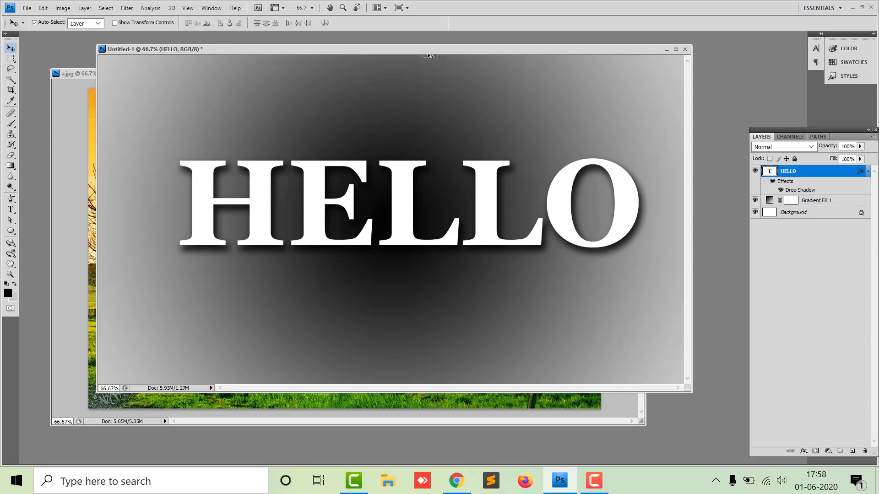
left_click_drag(442, 54, 473, 59)
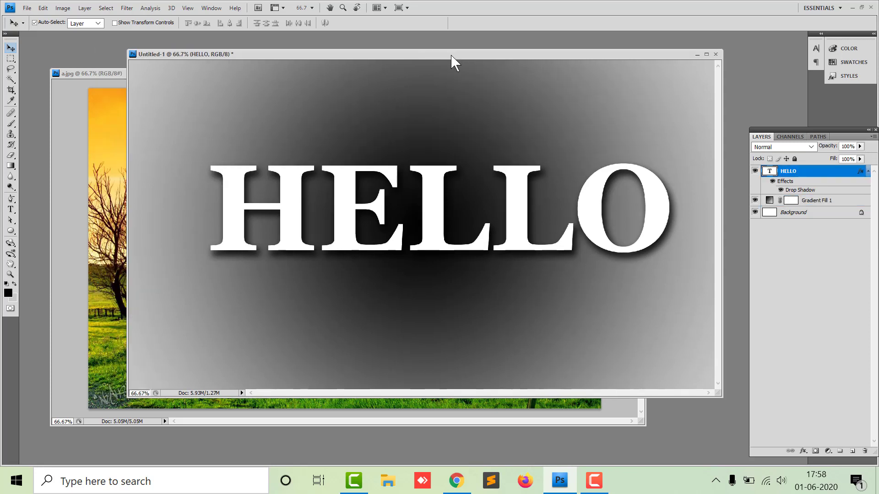
left_click(122, 140)
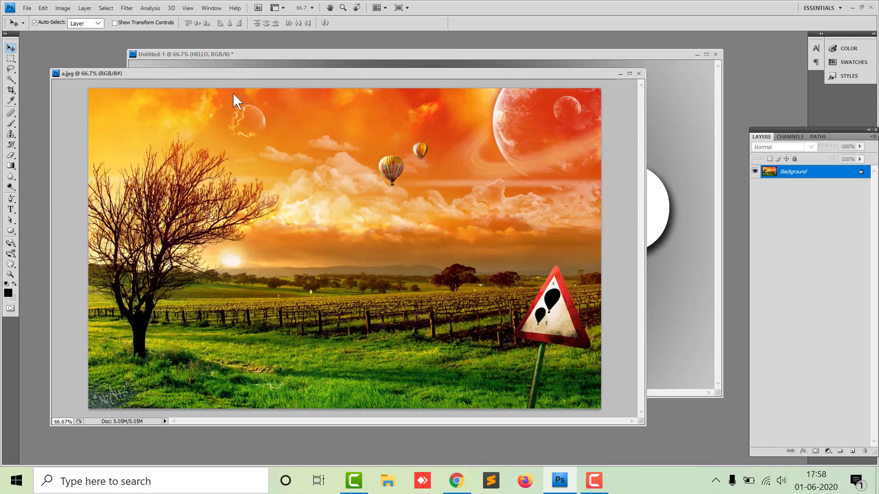
left_click_drag(233, 74, 217, 184)
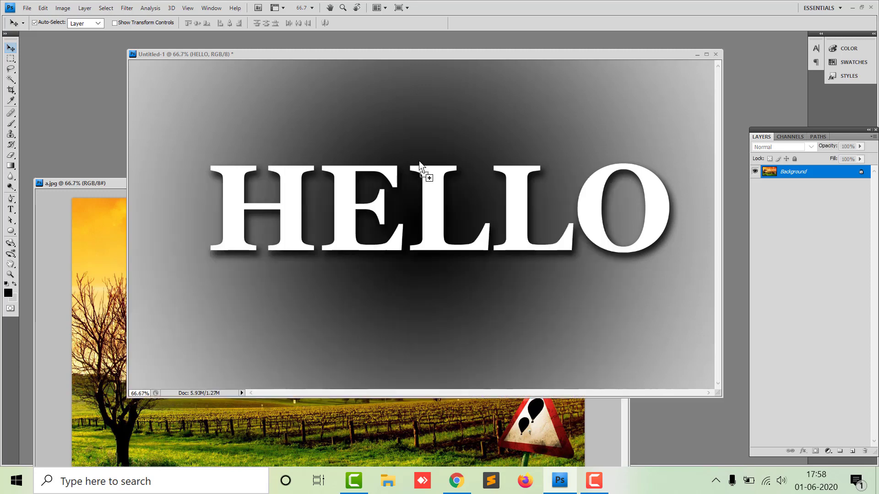
left_click_drag(385, 214, 419, 160)
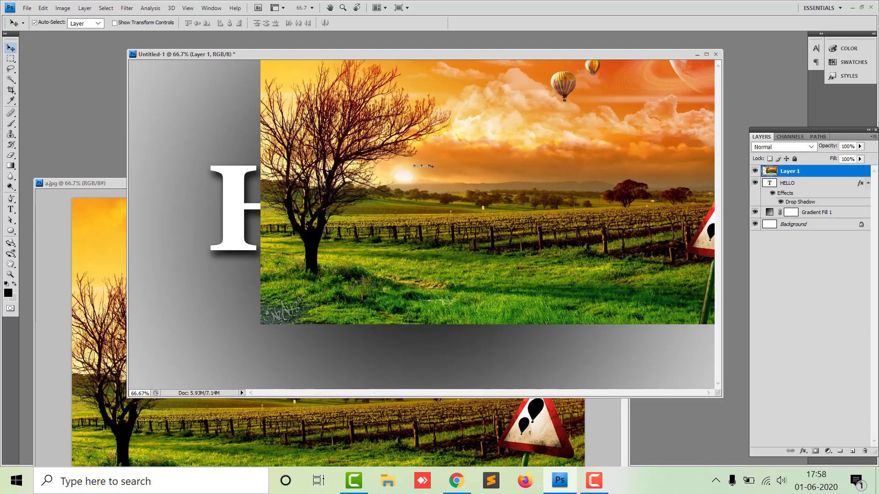
mouse_move(423, 166)
left_mouse_down()
mouse_move(431, 183)
mouse_move(423, 216)
left_mouse_up()
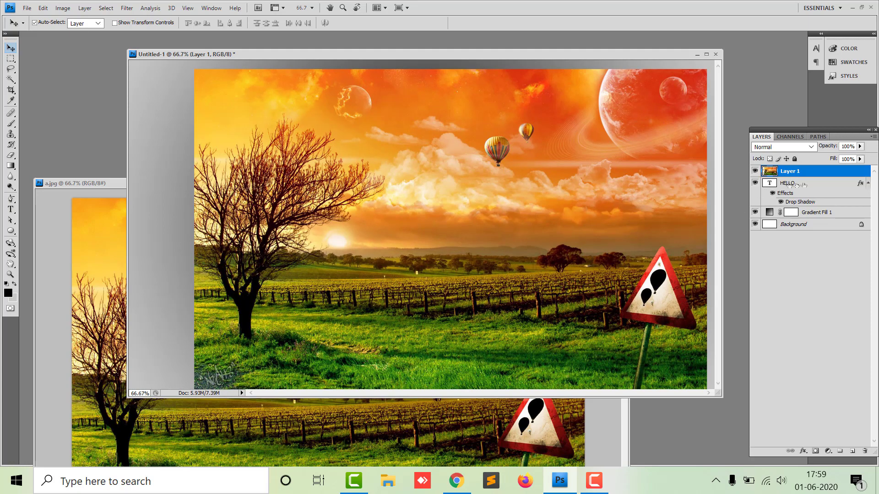
Step: Check each layer's visibility, restore all layers, and nudge the photo left and down
left_click(755, 171)
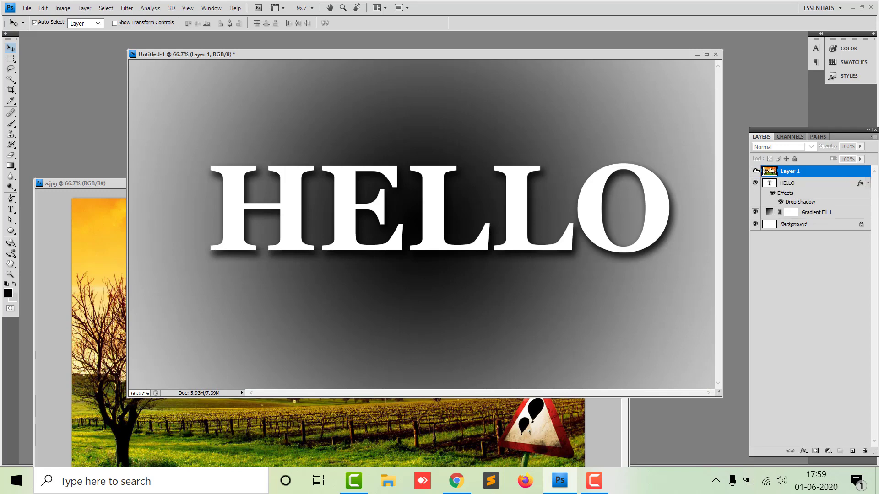
left_click(756, 171)
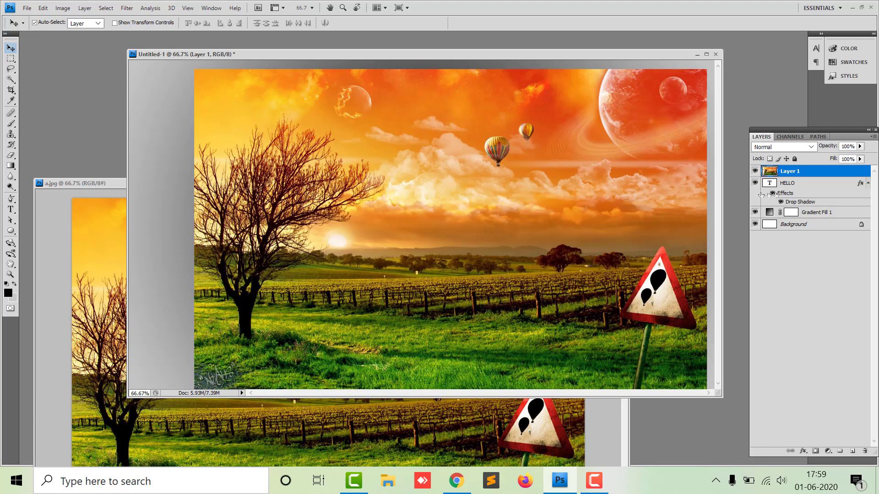
left_click(755, 172)
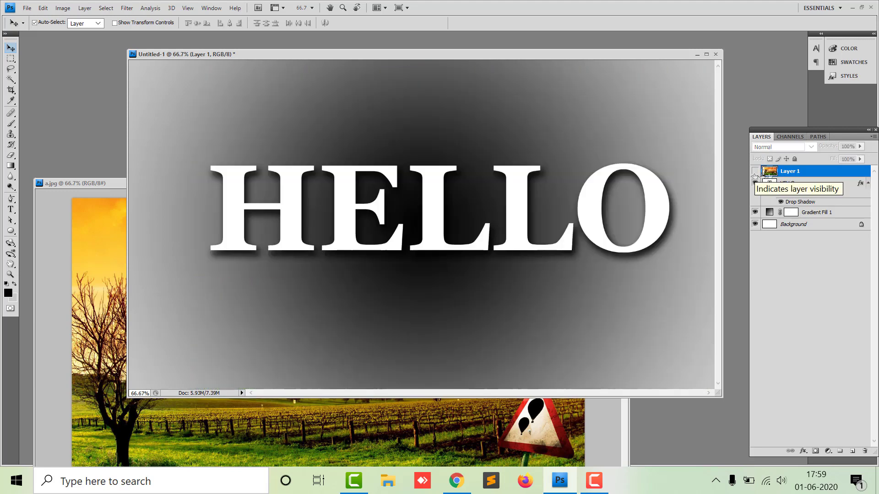
left_click(756, 183)
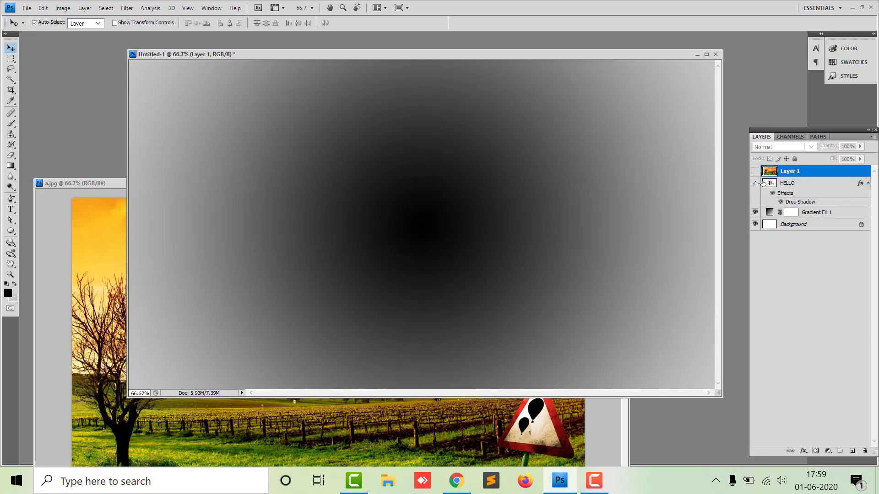
left_click(755, 213)
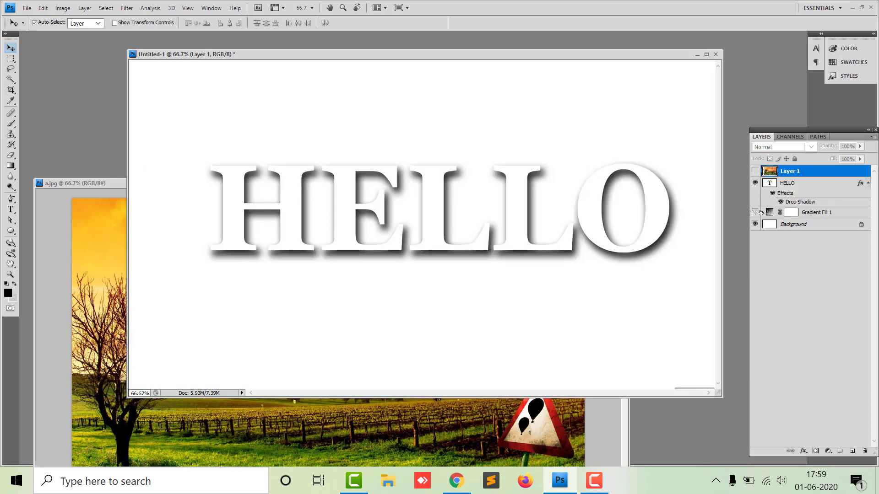
left_click(755, 224)
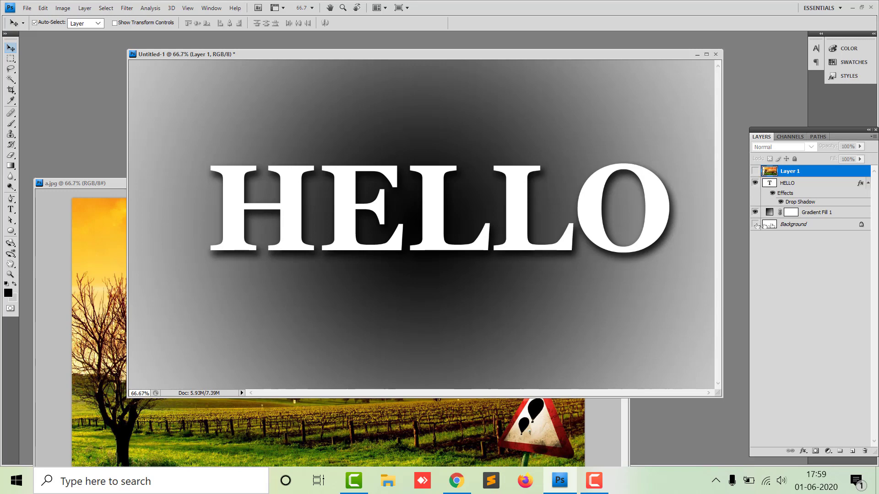
left_click(755, 224)
left_click(755, 171)
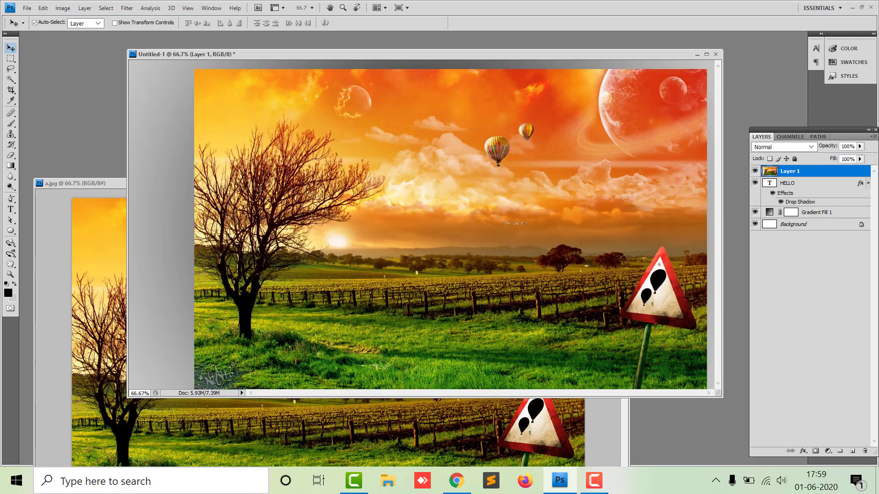
mouse_move(507, 223)
left_mouse_down()
mouse_move(542, 183)
mouse_move(536, 174)
left_mouse_up()
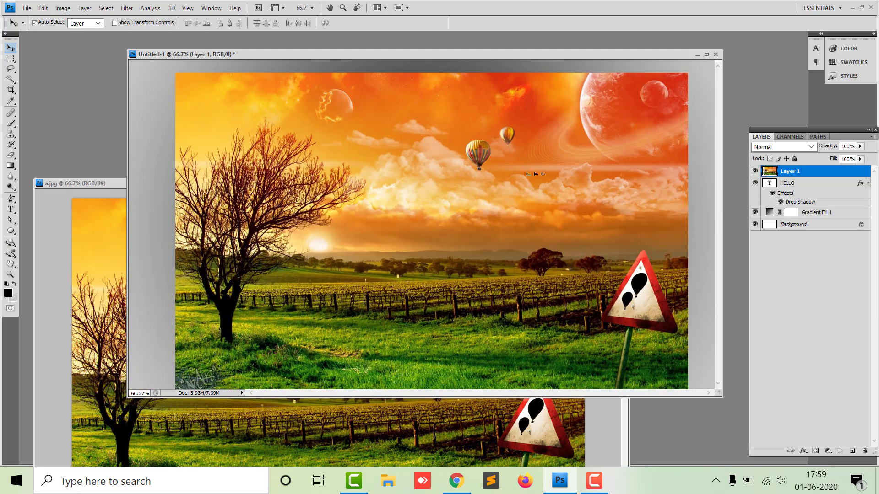
Step: Make Layer 1's landscape photo a clipping mask on the HELLO text layer
left_click(85, 8)
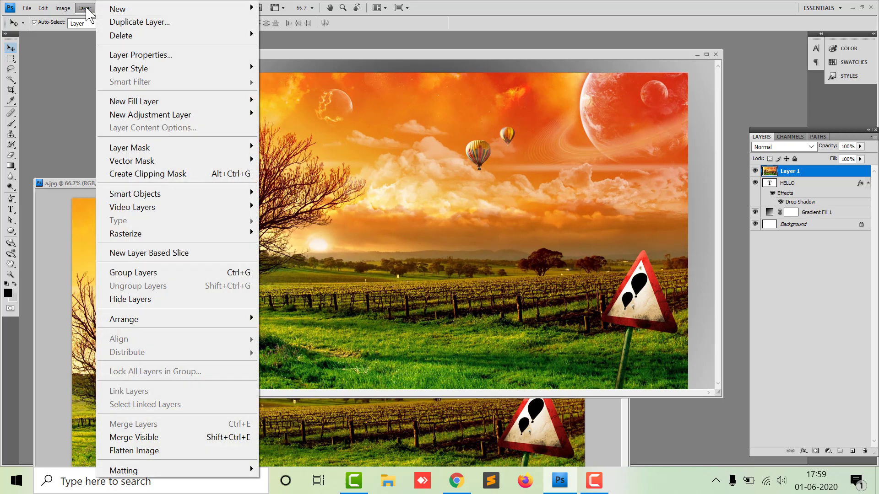
left_click(166, 174)
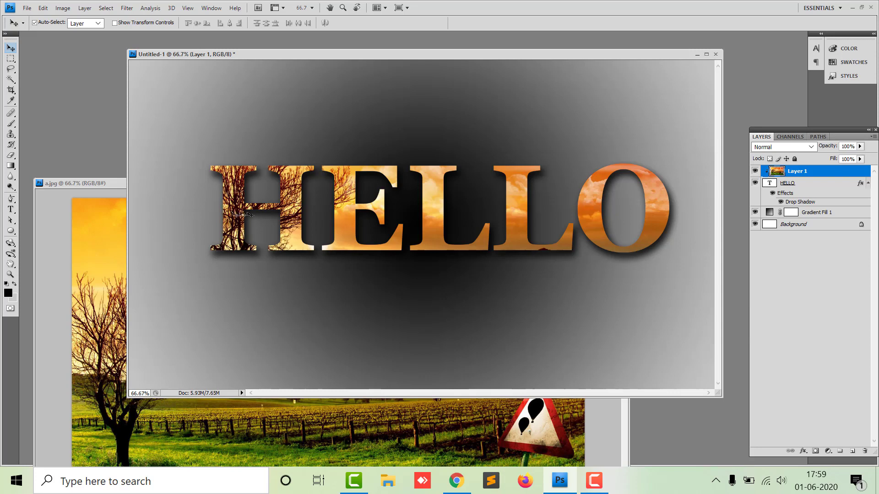
Step: Drag the clipped photo so the orange sky, trees and fields fill the HELLO letters
mouse_move(242, 214)
left_mouse_down()
mouse_move(309, 219)
mouse_move(247, 160)
left_mouse_up()
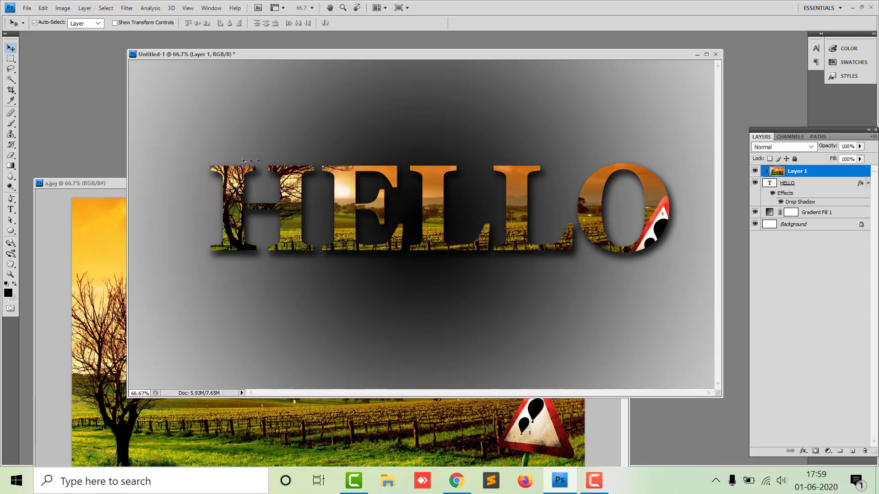
left_click_drag(246, 160, 243, 157)
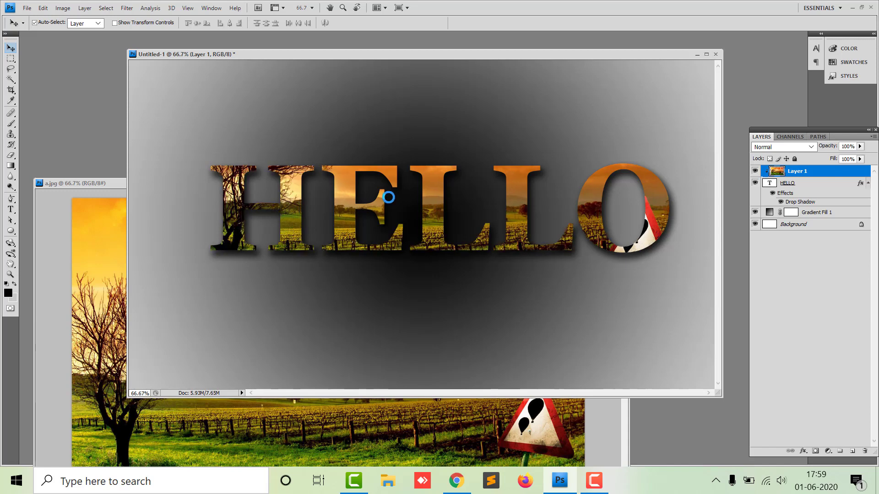
mouse_move(394, 180)
left_mouse_down()
mouse_move(403, 131)
mouse_move(430, 219)
mouse_move(426, 207)
left_mouse_up()
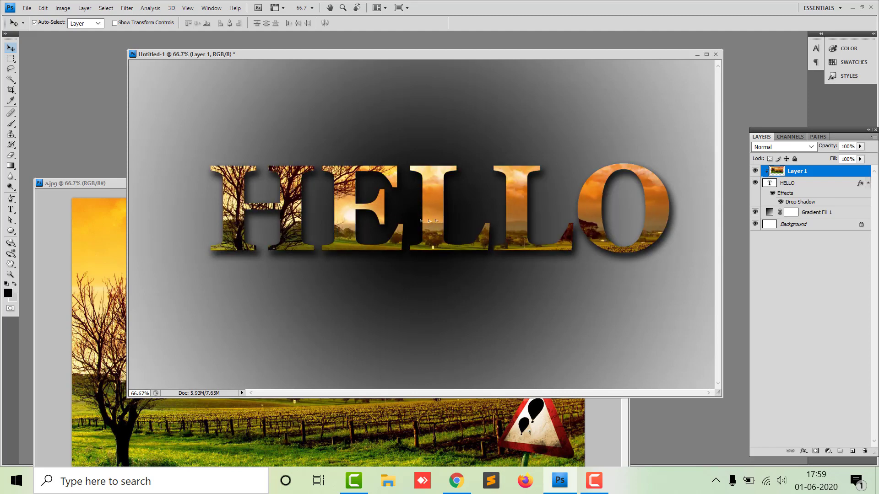